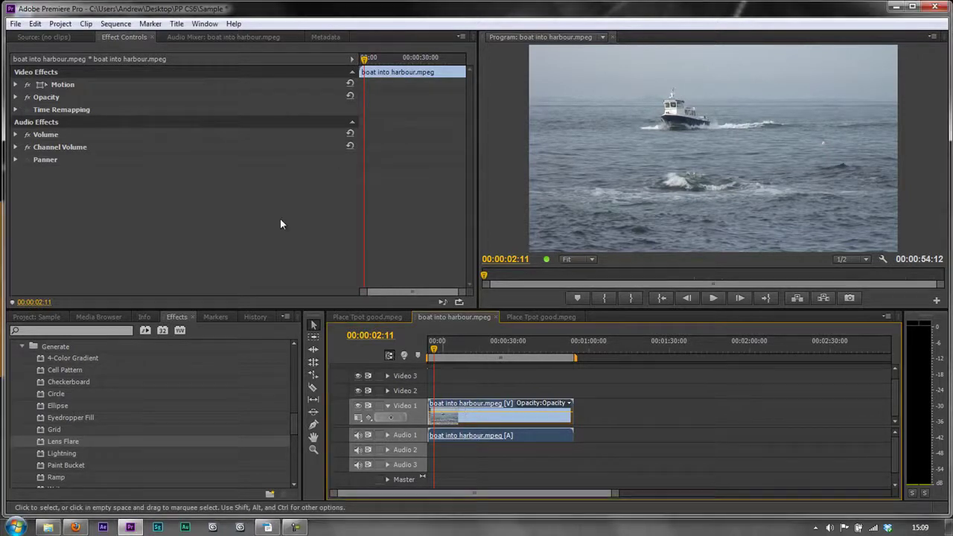
{"action": "left_click", "coordinate": [17, 98]}
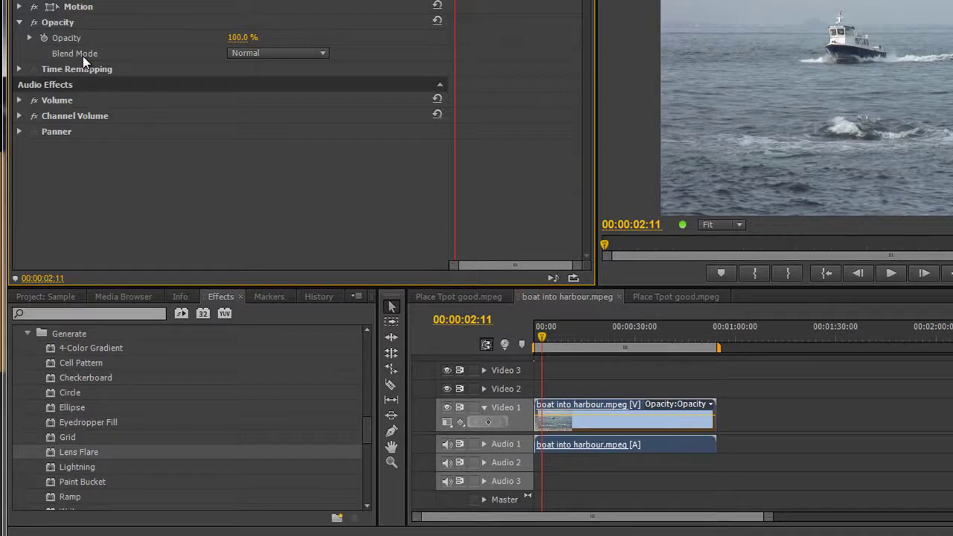
{"action": "left_click", "coordinate": [322, 57]}
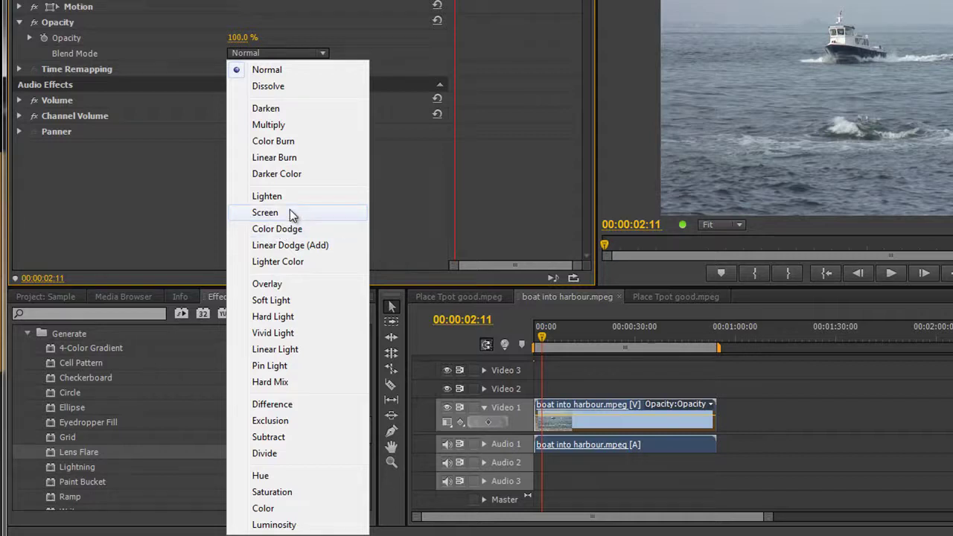
{"action": "left_click", "coordinate": [157, 219]}
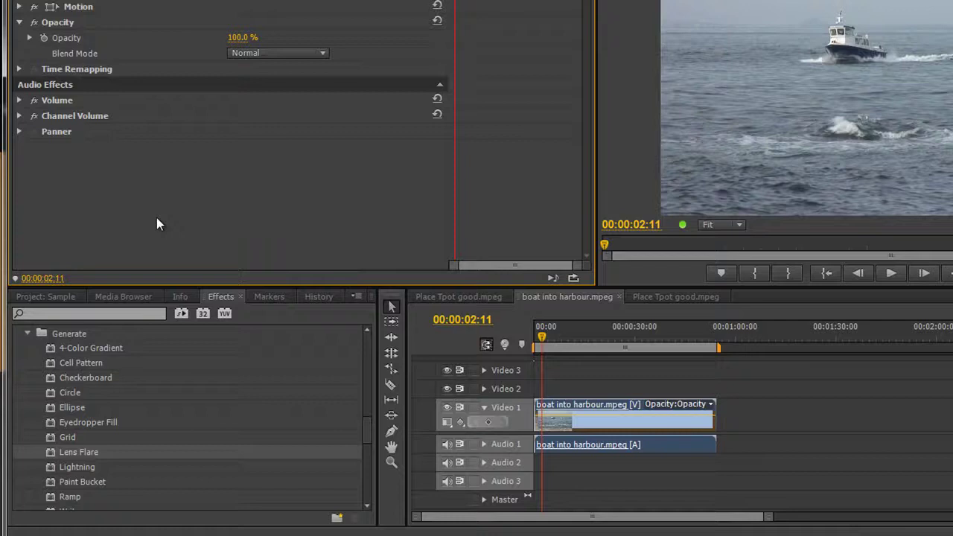
Move the boat clip up to Video 2 and drop a Black Video clip onto Video 1
{"action": "left_click", "coordinate": [605, 411]}
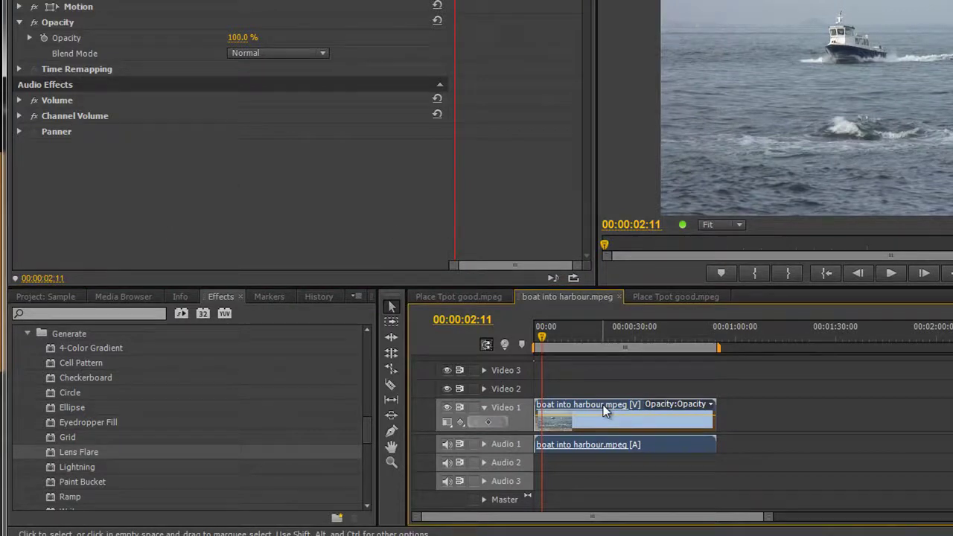
{"action": "left_click_drag", "start_coordinate": [603, 405], "coordinate": [603, 390]}
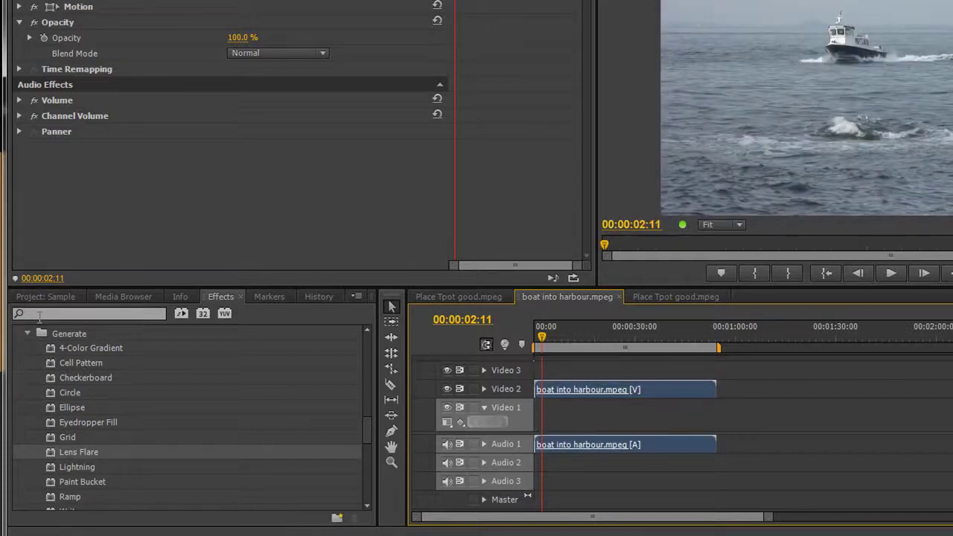
{"action": "left_click", "coordinate": [51, 298]}
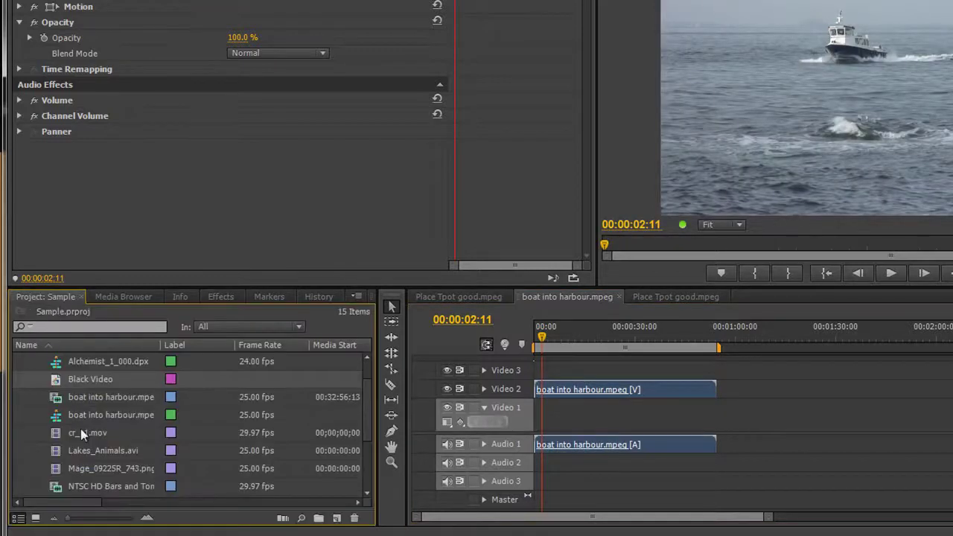
{"action": "left_click", "coordinate": [336, 518]}
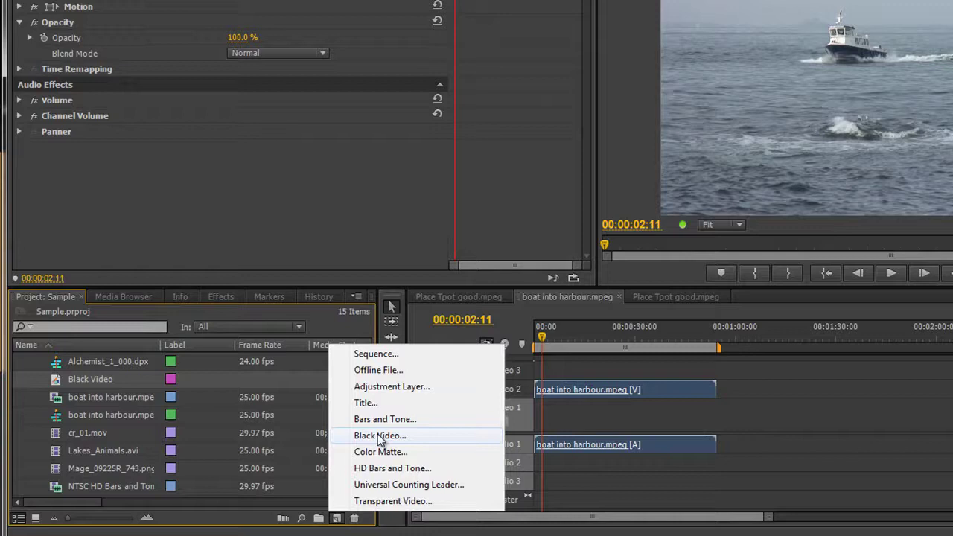
{"action": "left_click", "coordinate": [61, 380]}
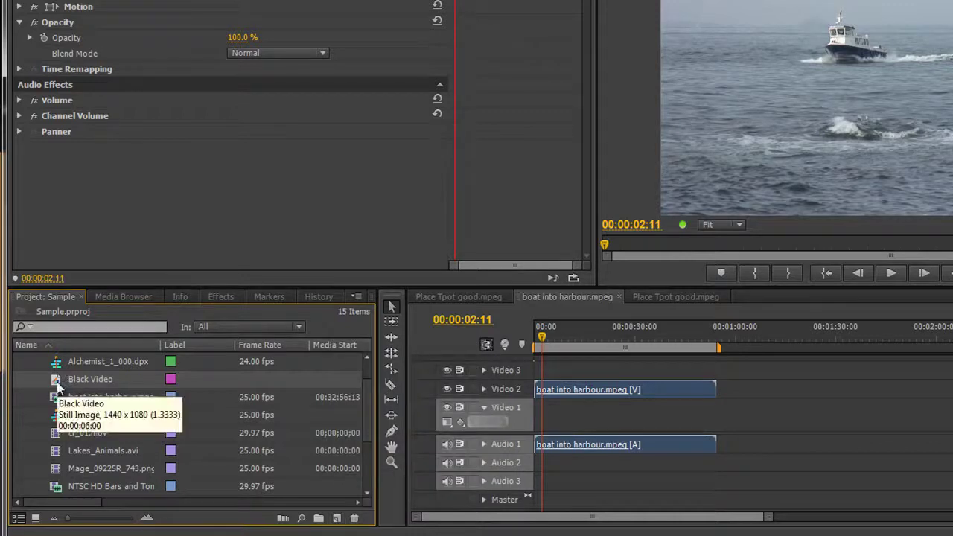
{"action": "left_click_drag", "start_coordinate": [61, 380], "coordinate": [718, 419]}
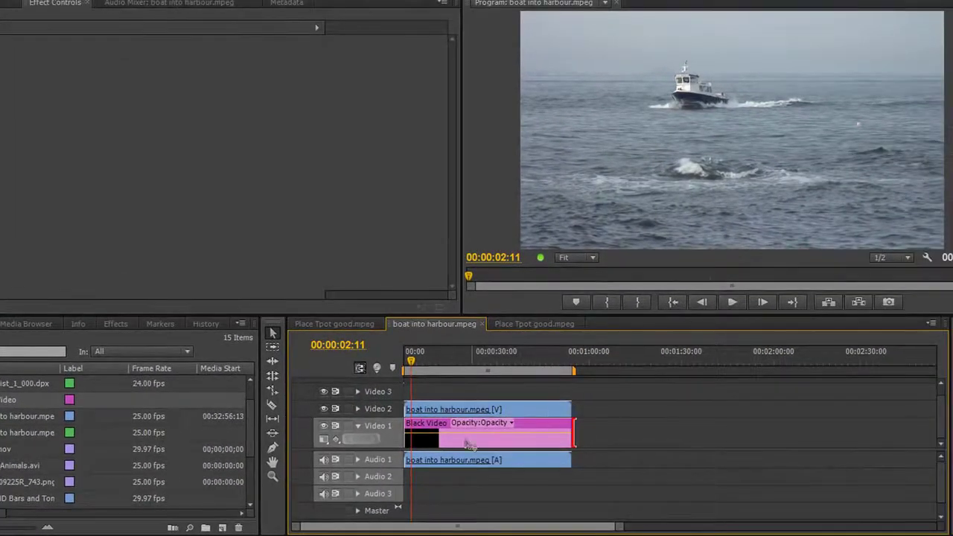
{"action": "left_click", "coordinate": [516, 408]}
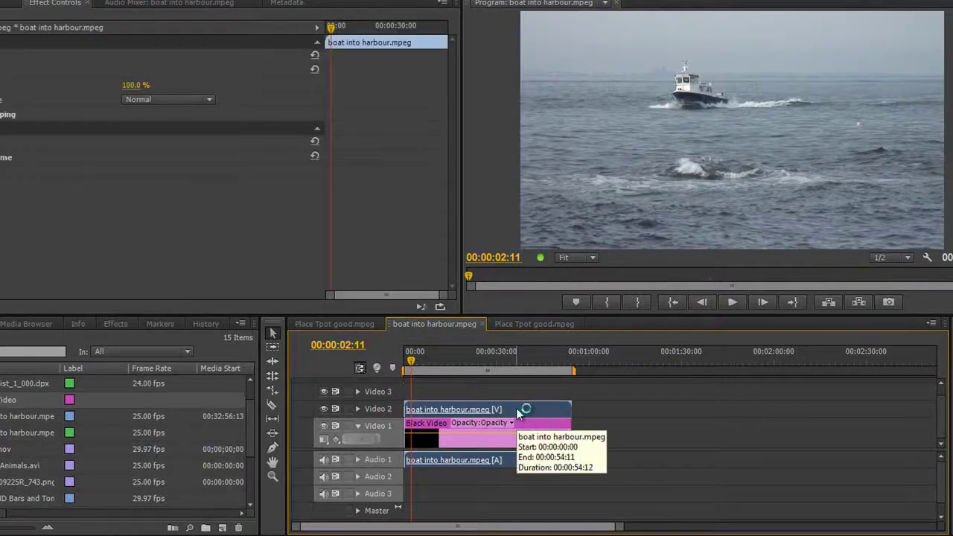
{"action": "left_click", "coordinate": [206, 102]}
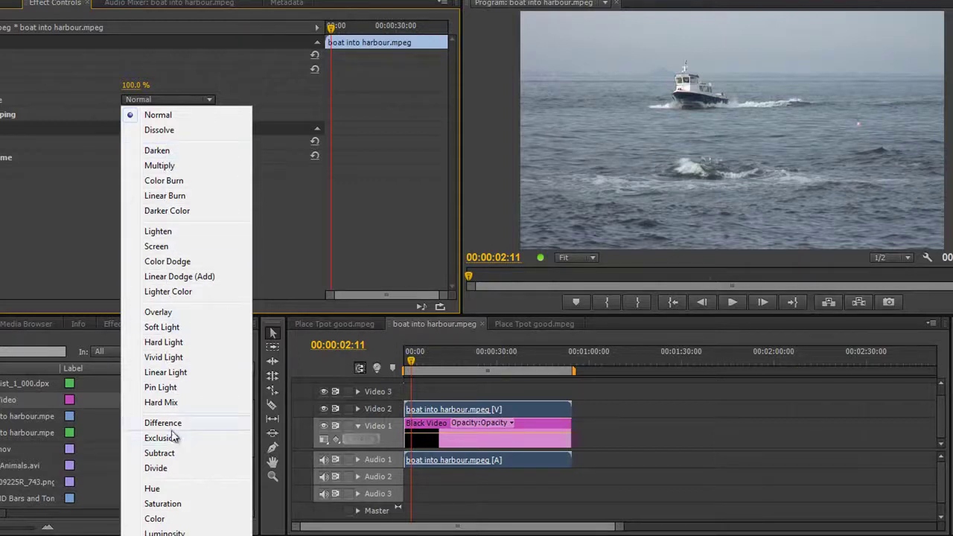
{"action": "left_click", "coordinate": [159, 165]}
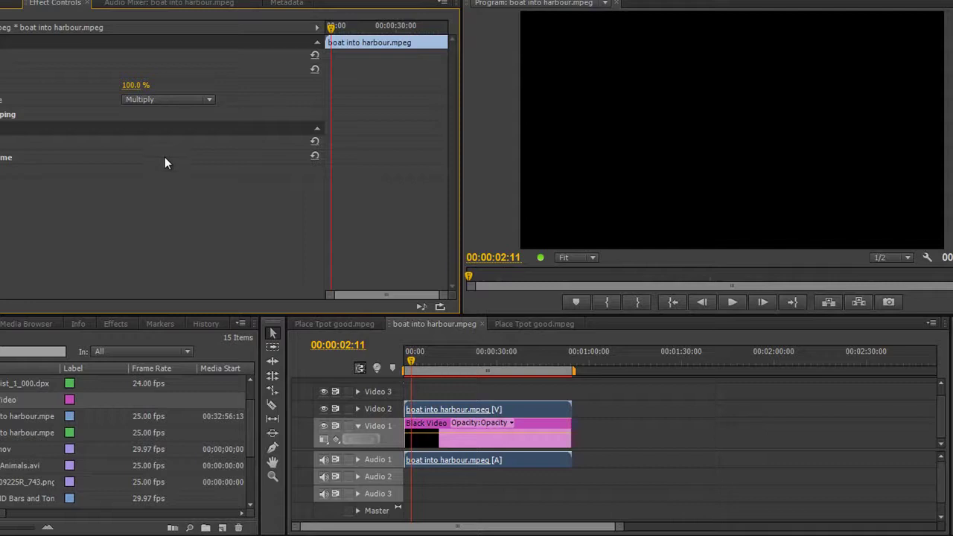
{"action": "left_click", "coordinate": [209, 99]}
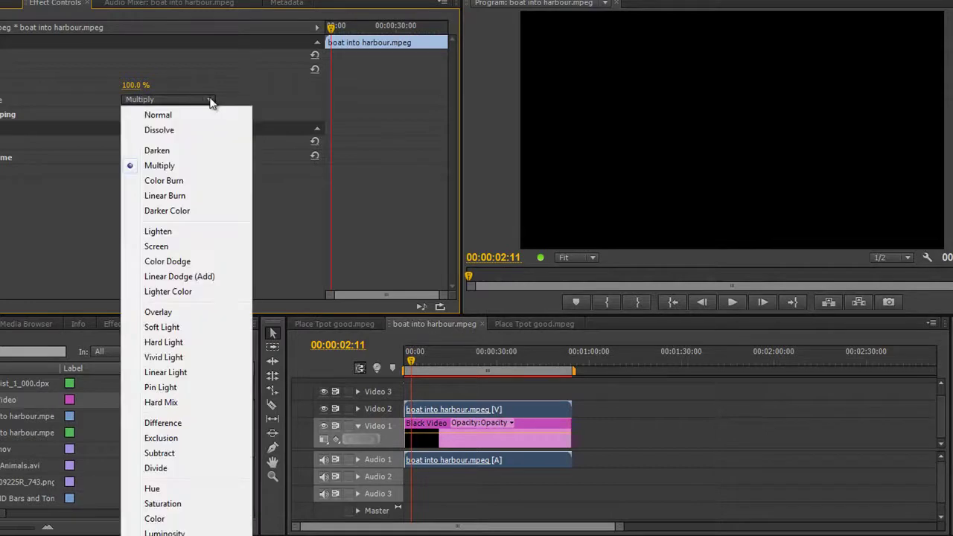
{"action": "left_click", "coordinate": [176, 234]}
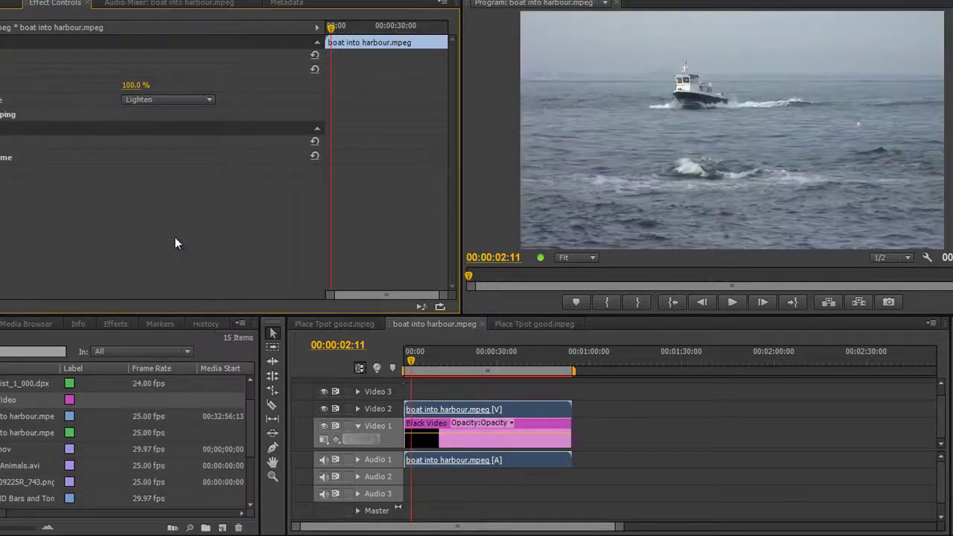
{"action": "left_click", "coordinate": [206, 101]}
{"action": "left_click", "coordinate": [164, 313]}
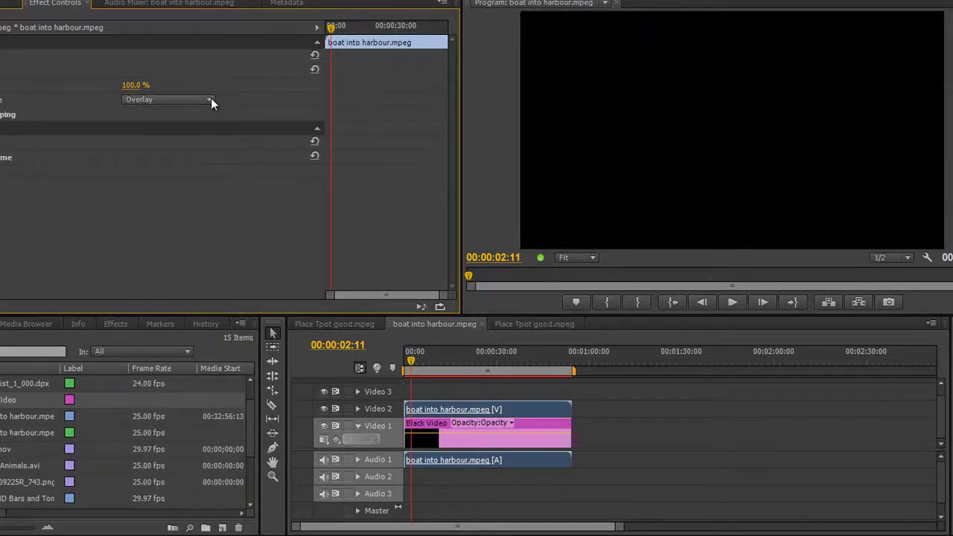
{"action": "left_click", "coordinate": [211, 99]}
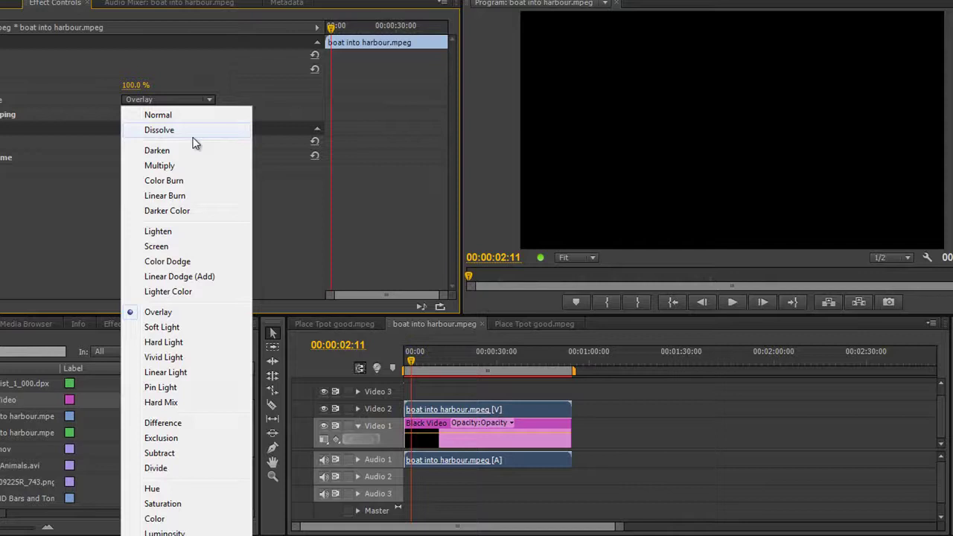
{"action": "left_click", "coordinate": [187, 116]}
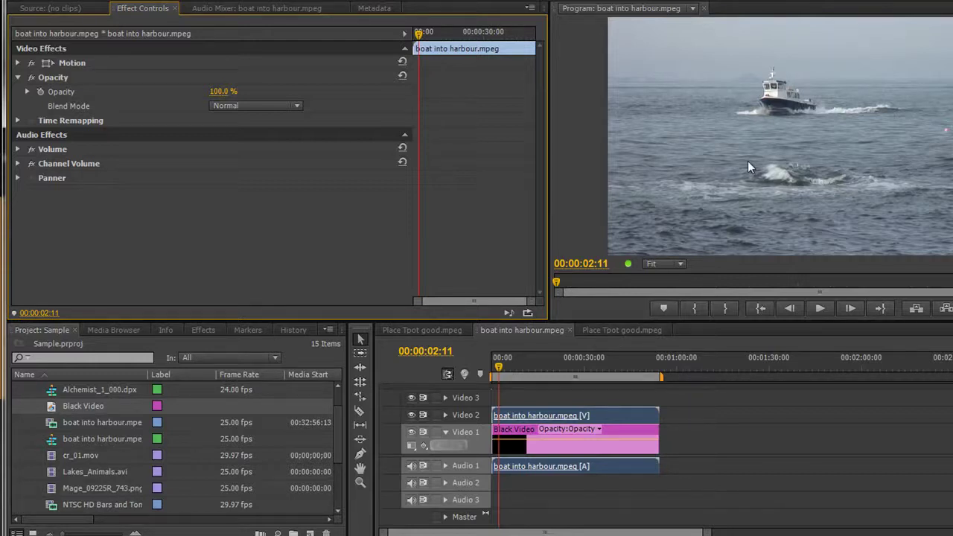
Save, hide the Video 2 track, and apply Generate > 4-Color Gradient to the Black Video clip
{"action": "key", "text": "ctrl+s"}
{"action": "left_click", "coordinate": [412, 415]}
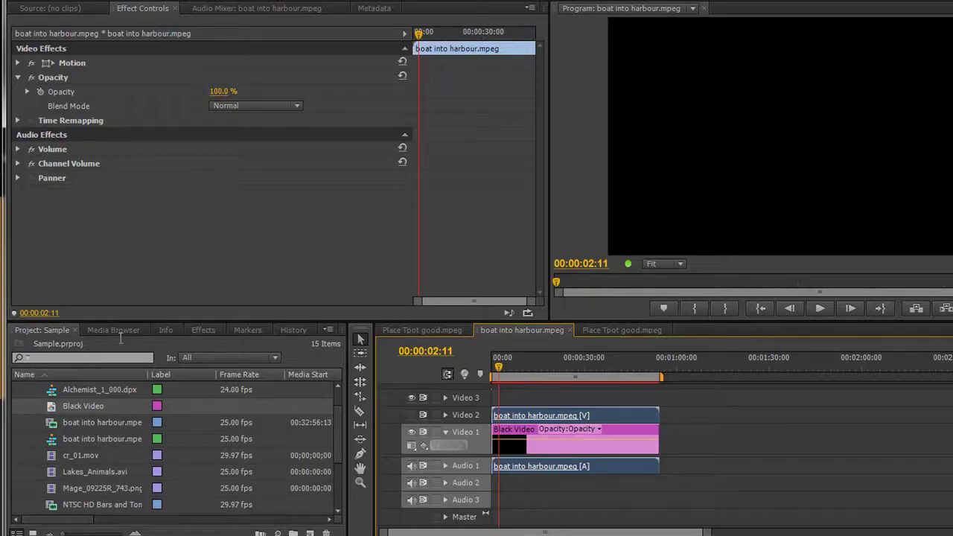
{"action": "left_click", "coordinate": [201, 330]}
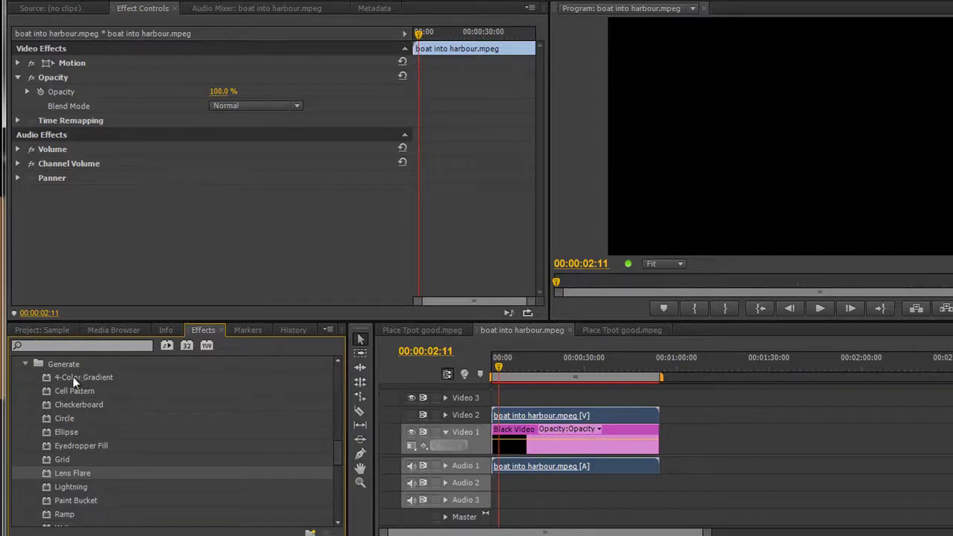
{"action": "left_click_drag", "start_coordinate": [73, 376], "coordinate": [529, 440]}
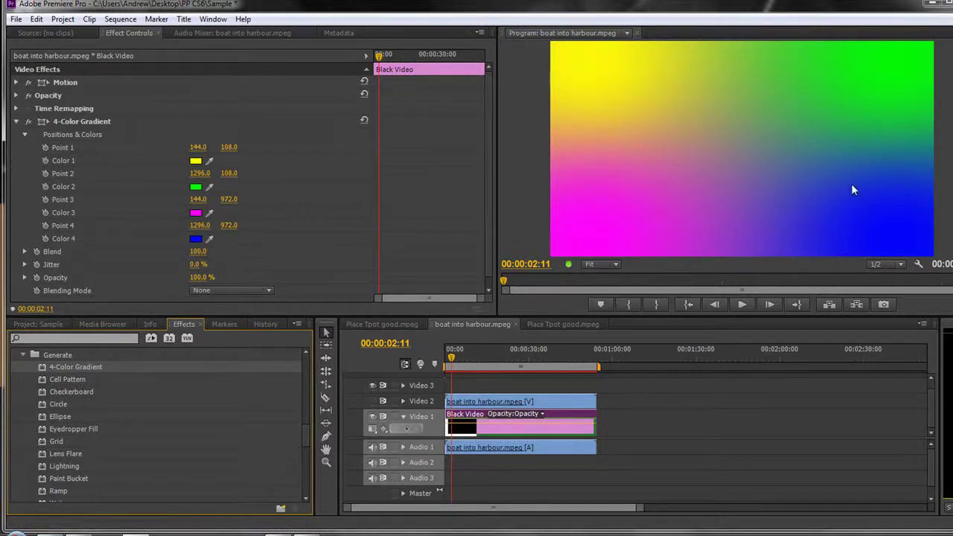
At 00:00:49:08, try a paler yellow E9E945 for Color 1, then restore bright yellow FFFF00
{"action": "left_click_drag", "start_coordinate": [451, 364], "coordinate": [435, 397]}
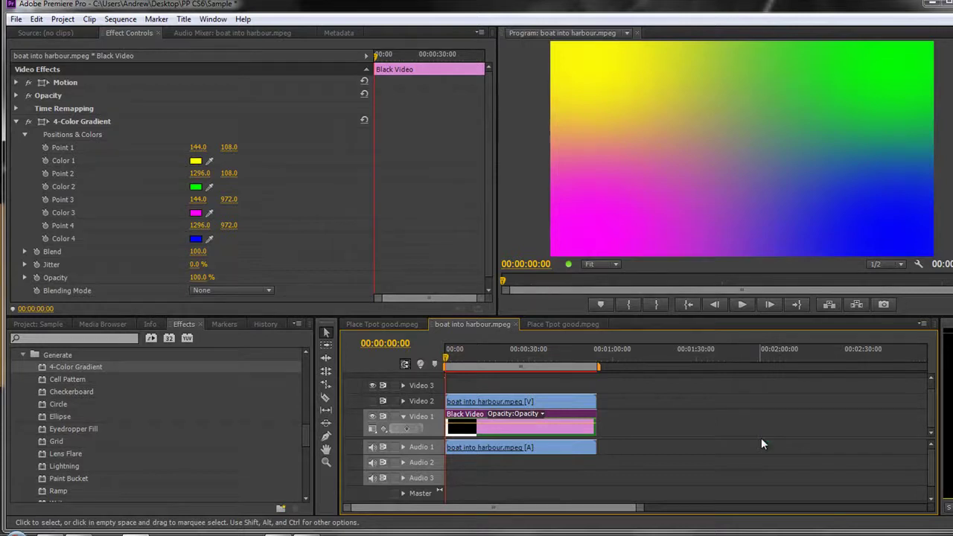
{"action": "left_click", "coordinate": [195, 162]}
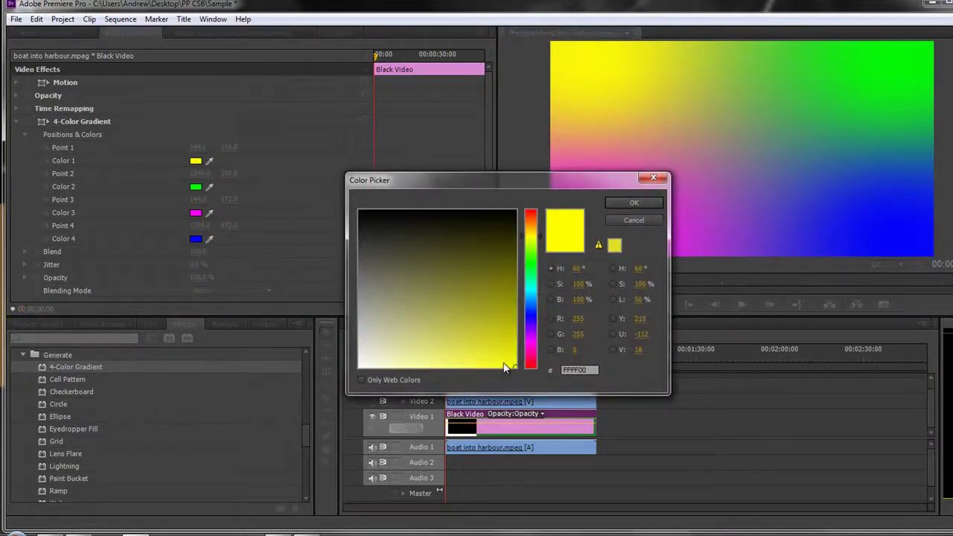
{"action": "left_click_drag", "start_coordinate": [514, 368], "coordinate": [469, 354]}
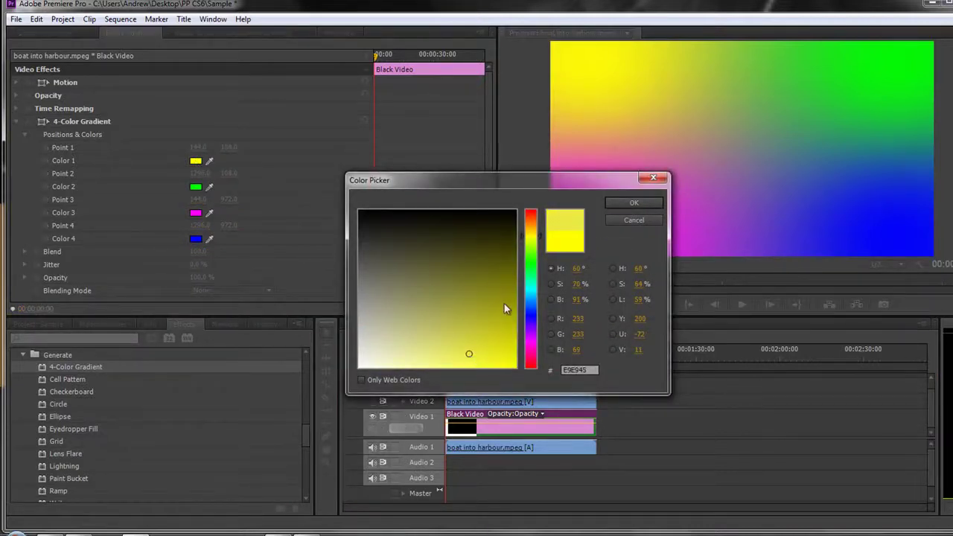
{"action": "left_click", "coordinate": [635, 202]}
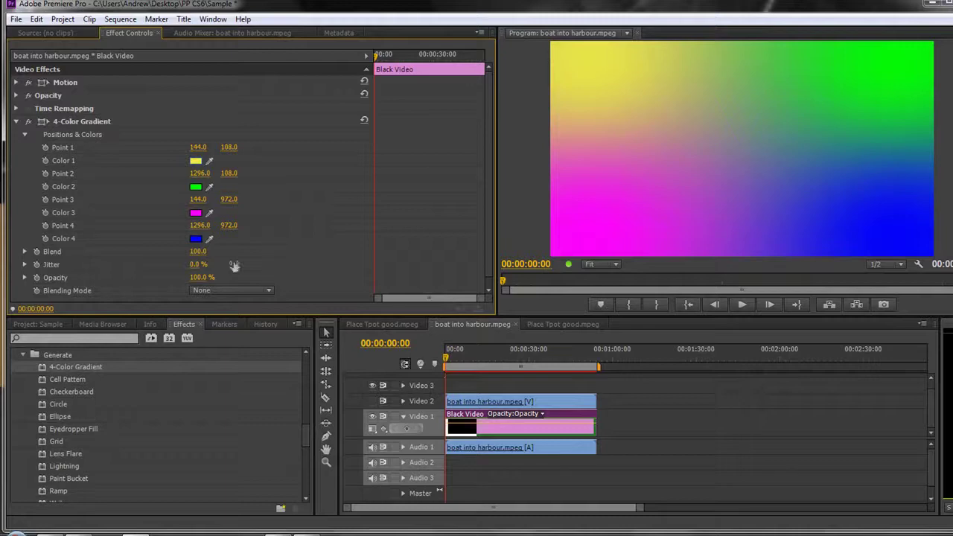
{"action": "left_click", "coordinate": [195, 161]}
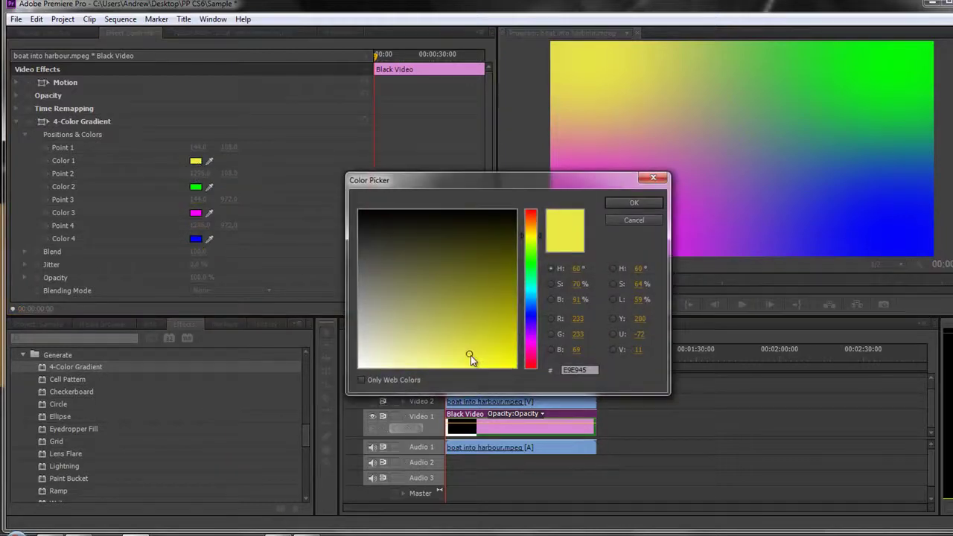
{"action": "left_click_drag", "start_coordinate": [470, 355], "coordinate": [547, 367]}
{"action": "left_click", "coordinate": [647, 201]}
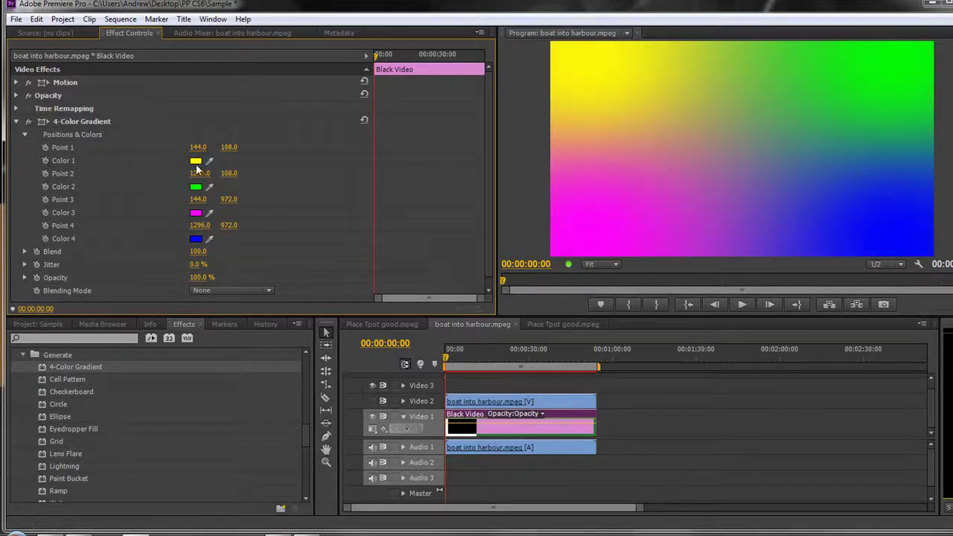
Keyframe Color 1 from the first frame and make it pure red at 00:00:15:08
{"action": "left_click", "coordinate": [45, 160]}
{"action": "left_click_drag", "start_coordinate": [447, 365], "coordinate": [486, 361]}
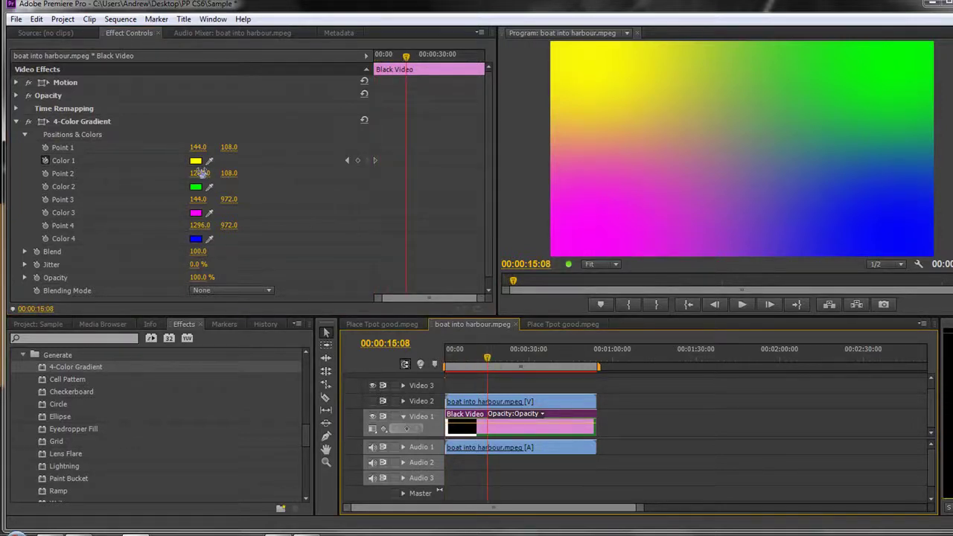
{"action": "left_click", "coordinate": [196, 161]}
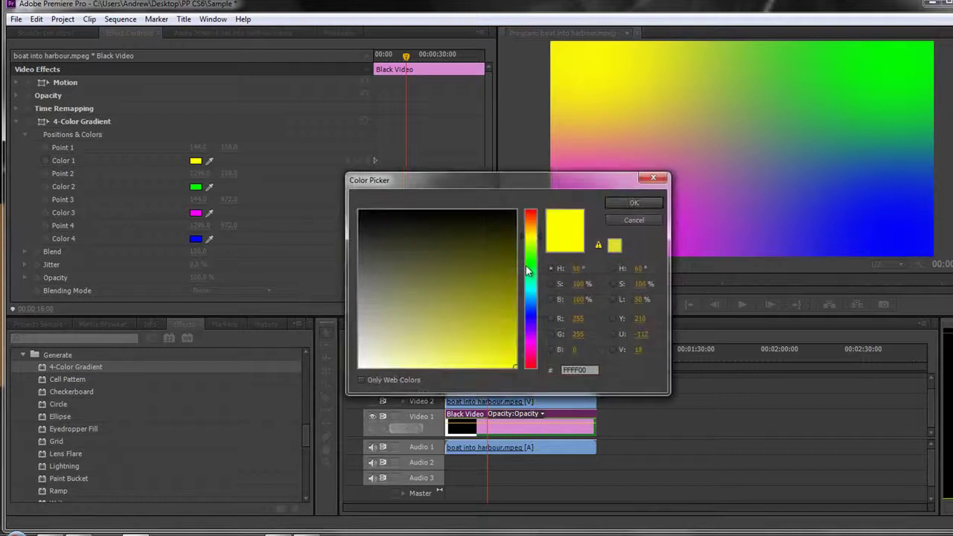
{"action": "left_click_drag", "start_coordinate": [536, 236], "coordinate": [540, 196]}
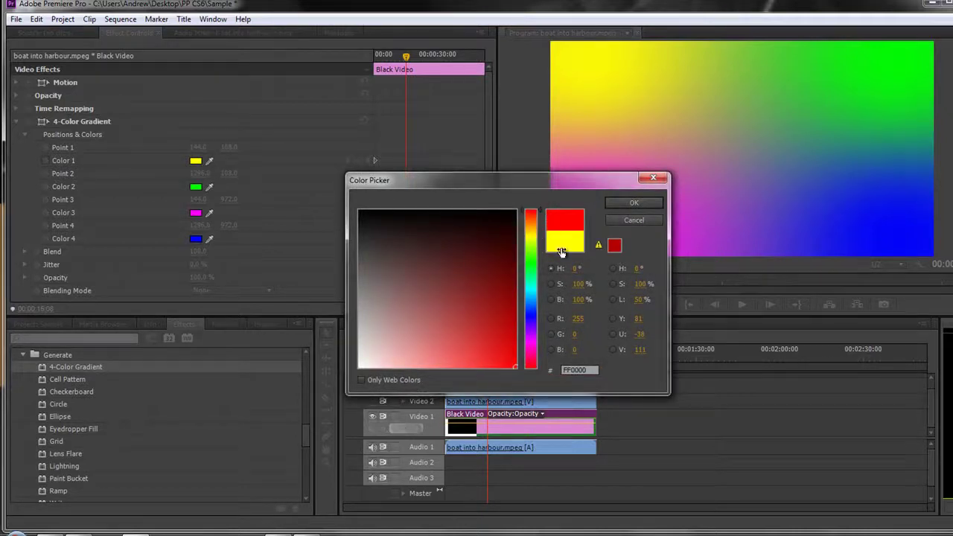
{"action": "left_click", "coordinate": [632, 203]}
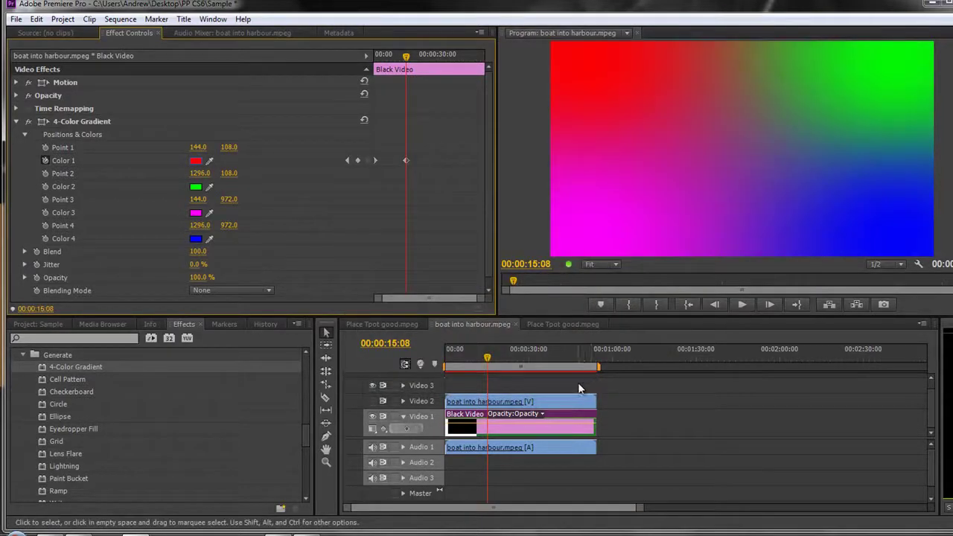
At 00:00:31:19, change Color 1 to cyan 00CCFF
{"action": "left_click_drag", "start_coordinate": [487, 360], "coordinate": [533, 361]}
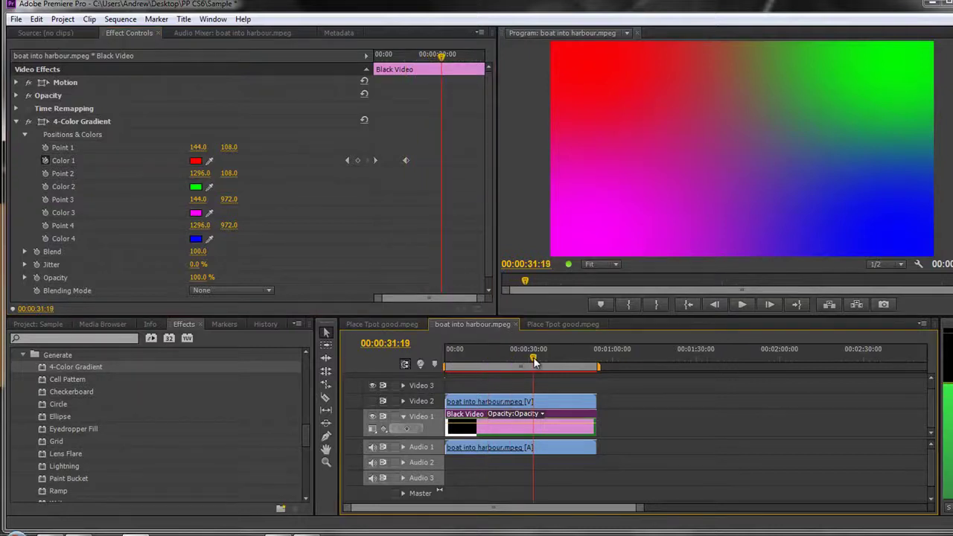
{"action": "left_click", "coordinate": [195, 161]}
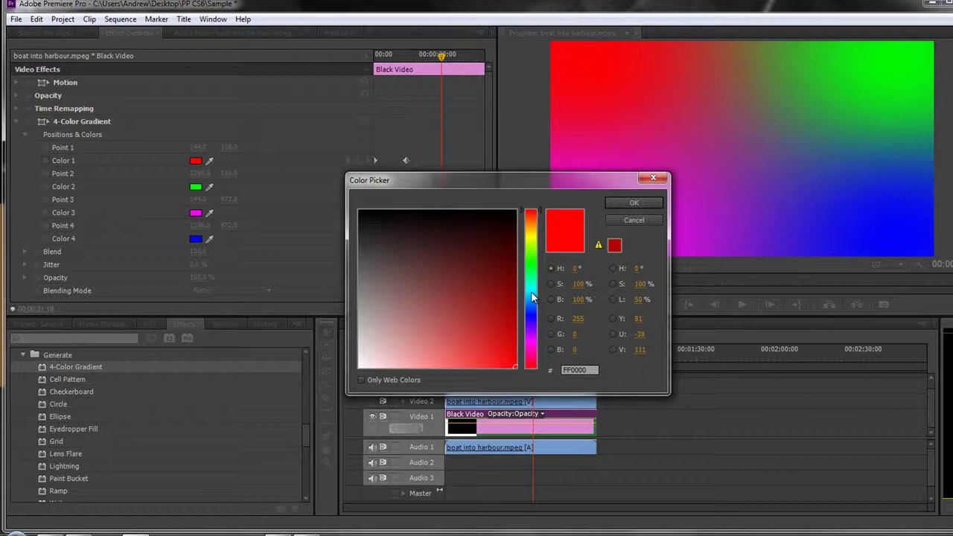
{"action": "left_click", "coordinate": [532, 293]}
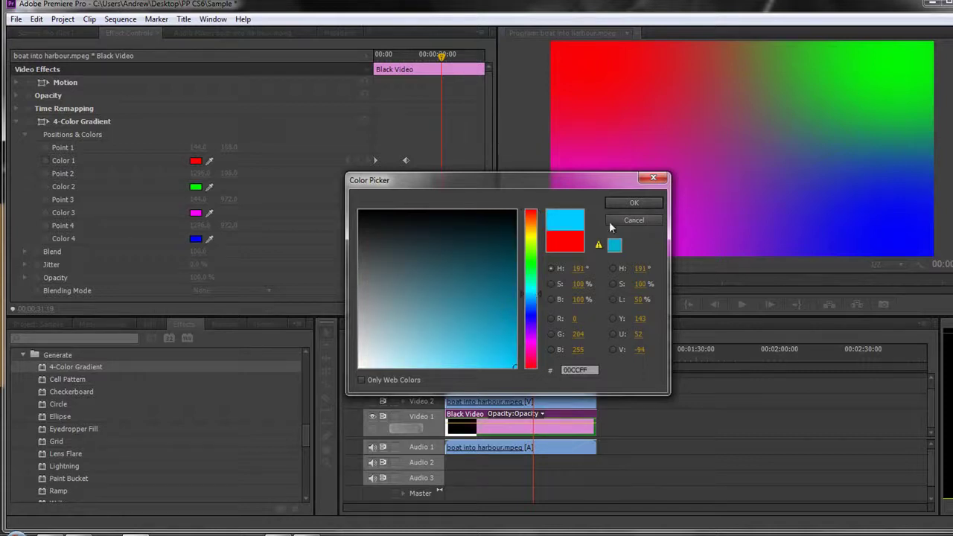
{"action": "left_click", "coordinate": [632, 203]}
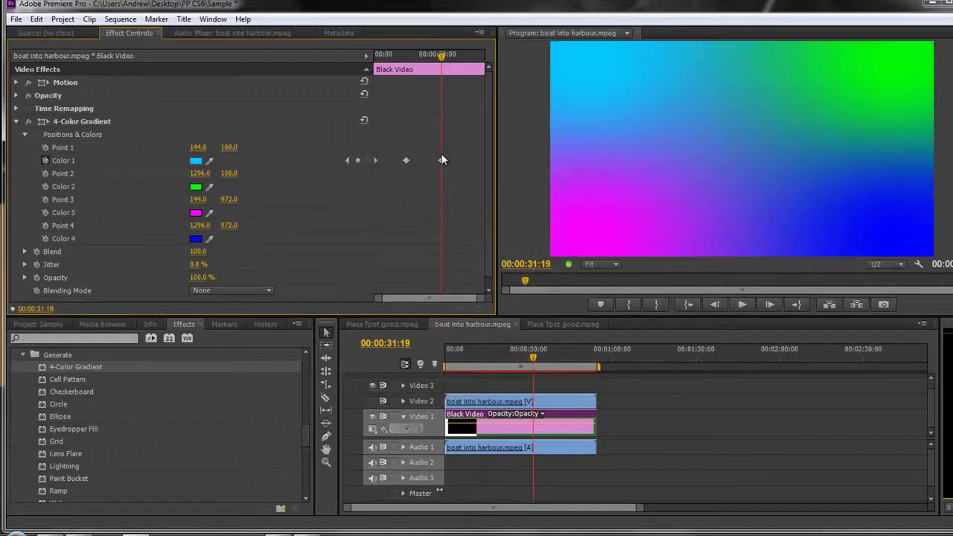
Paste the yellow Color 1 keyframe at about 00:00:53:19 and zoom the keyframe view there
{"action": "left_click_drag", "start_coordinate": [534, 363], "coordinate": [599, 366]}
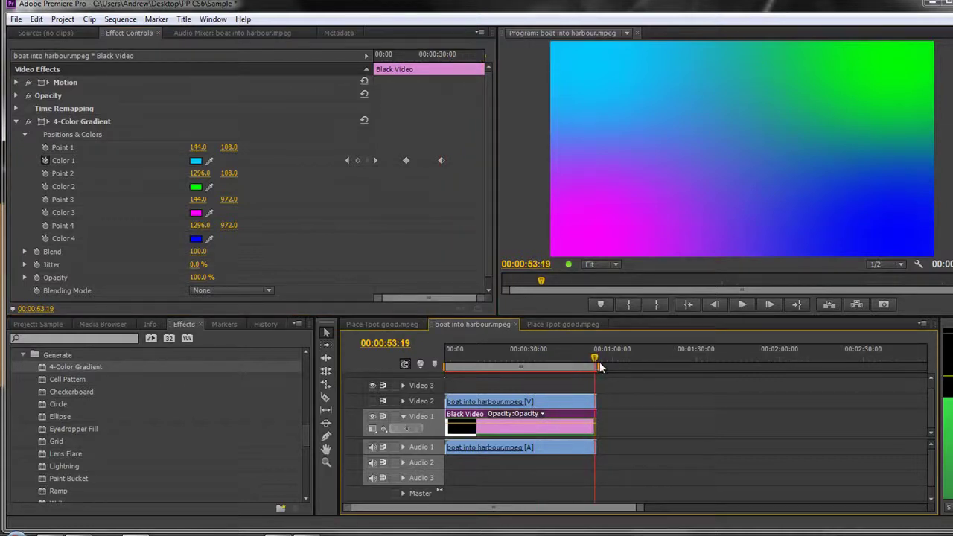
{"action": "left_click", "coordinate": [376, 161]}
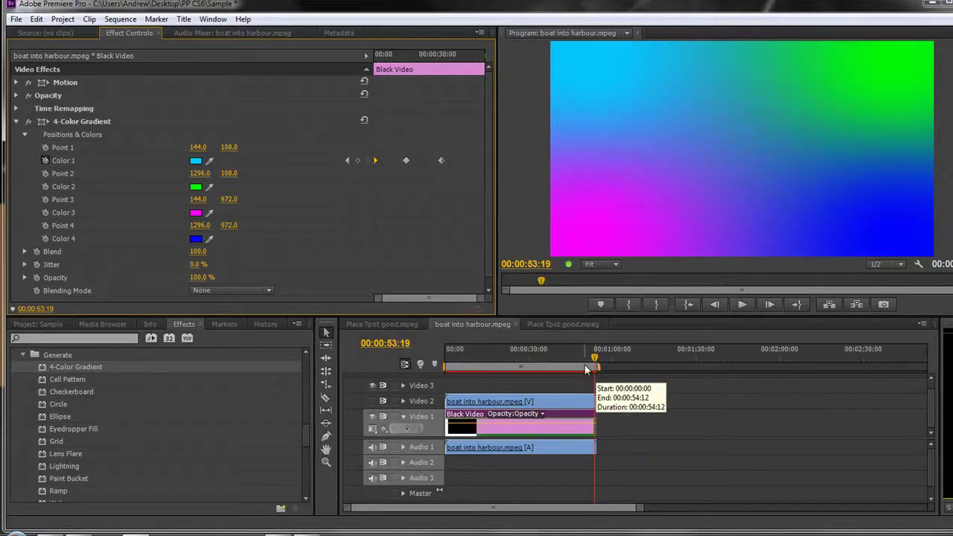
{"action": "key", "text": "ctrl+v"}
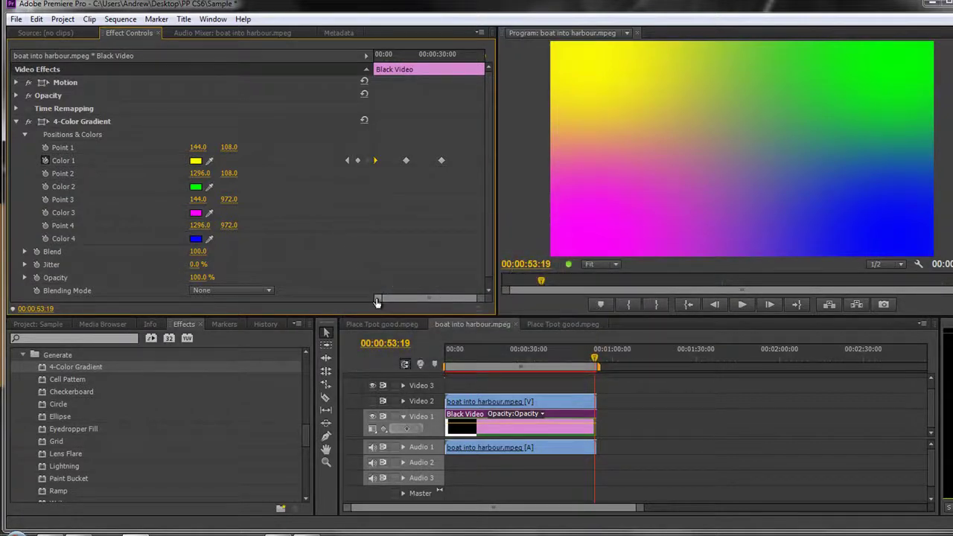
{"action": "left_click_drag", "start_coordinate": [377, 301], "coordinate": [334, 300]}
{"action": "left_click_drag", "start_coordinate": [596, 361], "coordinate": [449, 400]}
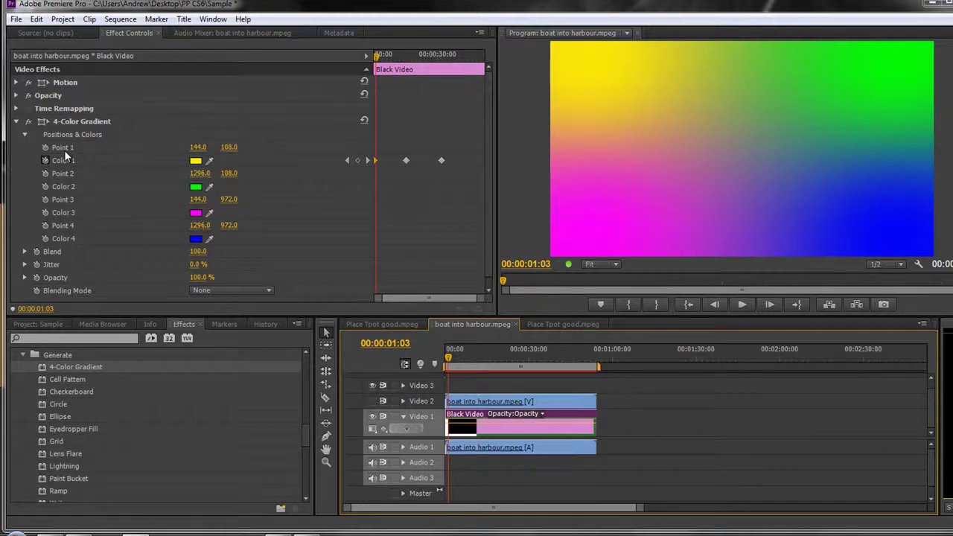
Keyframe Point 1 from the start and shift it right and down at 00:00:11:08
{"action": "left_click", "coordinate": [445, 363]}
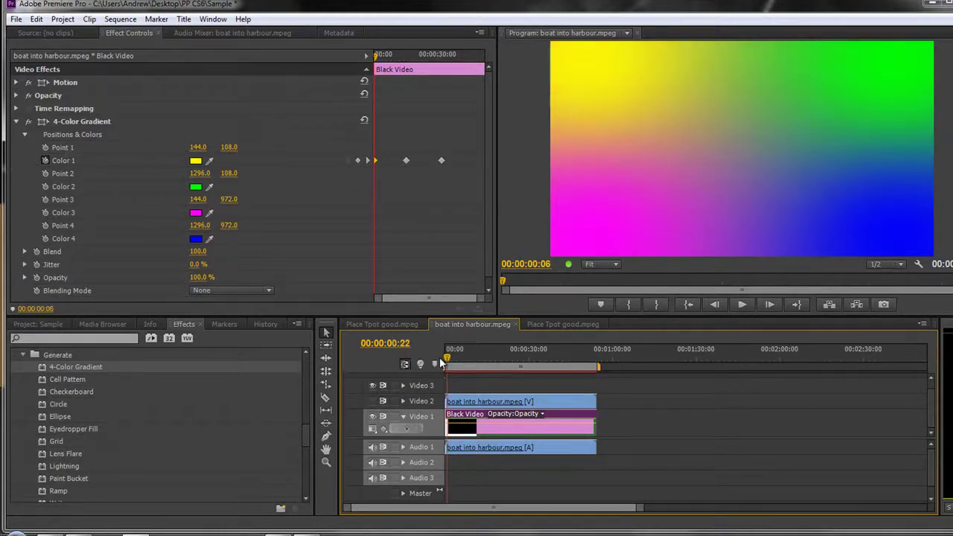
{"action": "left_click", "coordinate": [45, 147]}
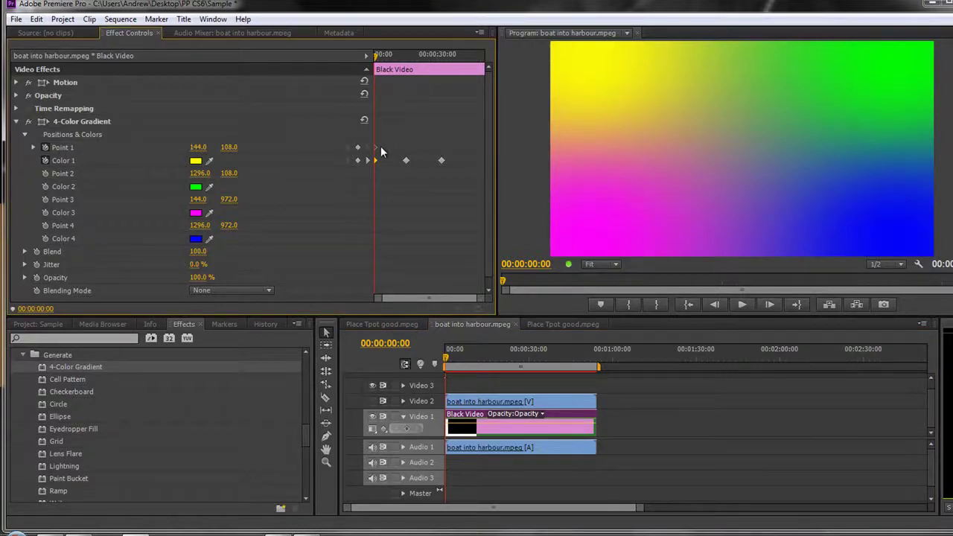
{"action": "left_click_drag", "start_coordinate": [447, 361], "coordinate": [476, 359]}
{"action": "left_click_drag", "start_coordinate": [198, 148], "coordinate": [301, 146]}
{"action": "left_click_drag", "start_coordinate": [228, 148], "coordinate": [522, 108]}
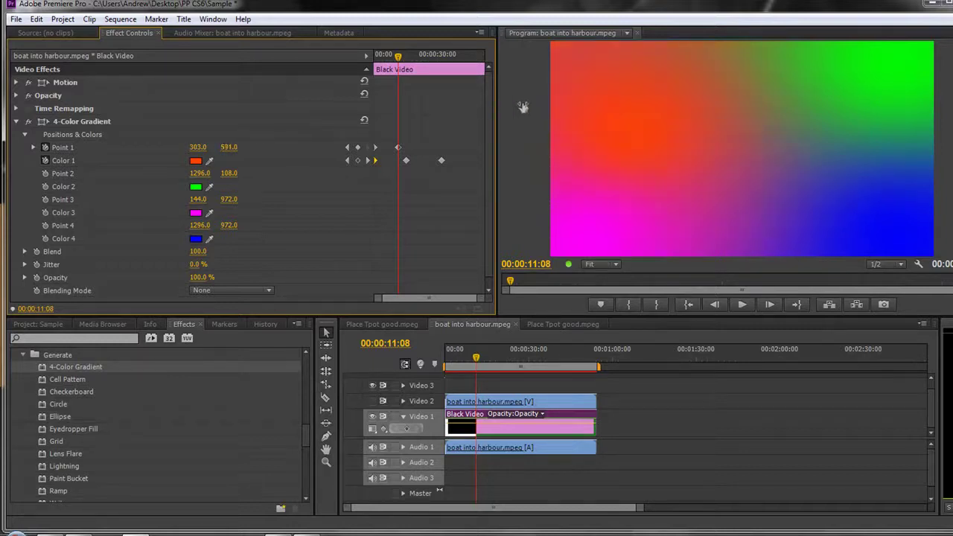
Move Point 1 far right (794.0) at 34:11, then to 587.0, 544.0 at 45:08
{"action": "left_click", "coordinate": [537, 365]}
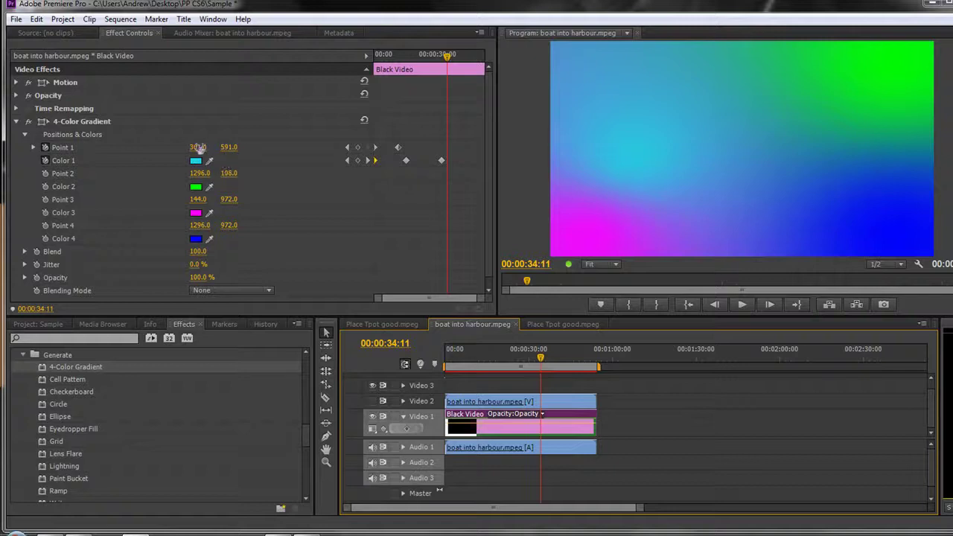
{"action": "left_click_drag", "start_coordinate": [199, 148], "coordinate": [508, 183]}
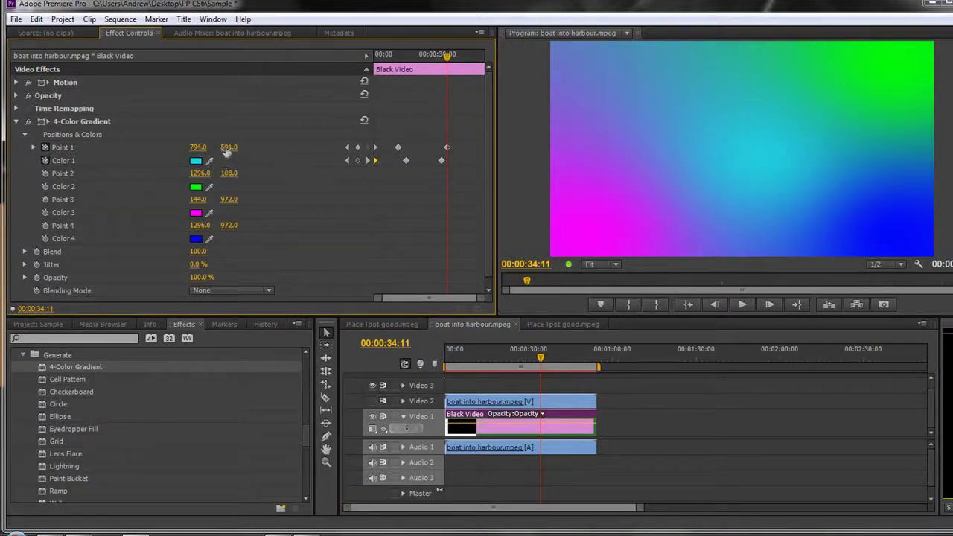
{"action": "left_click_drag", "start_coordinate": [225, 152], "coordinate": [65, 240]}
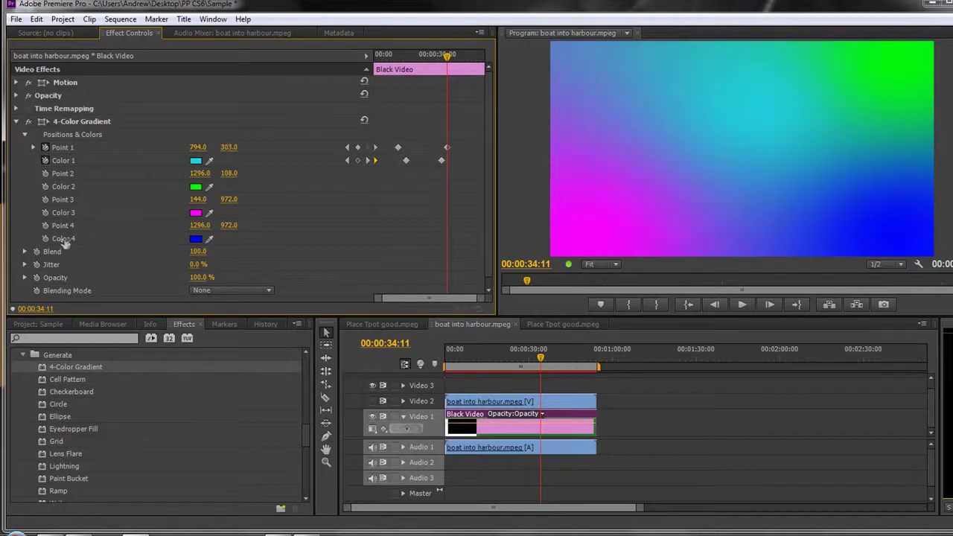
{"action": "left_click_drag", "start_coordinate": [560, 357], "coordinate": [571, 357]}
{"action": "left_click_drag", "start_coordinate": [201, 149], "coordinate": [73, 177]}
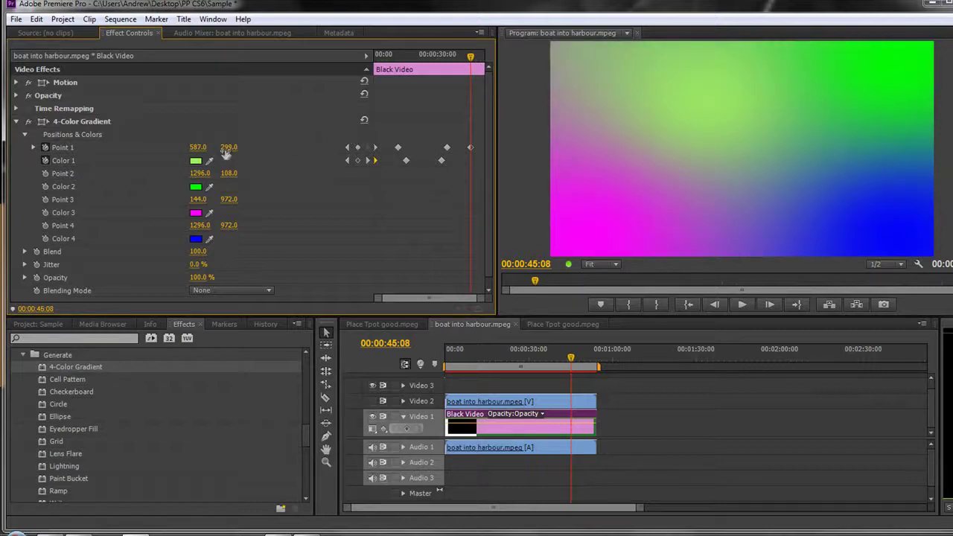
{"action": "left_click_drag", "start_coordinate": [228, 149], "coordinate": [377, 105]}
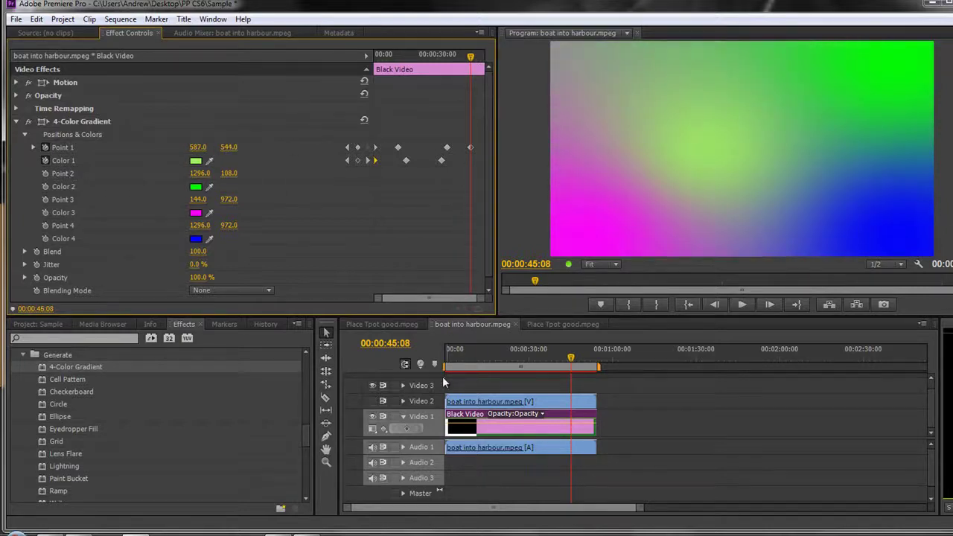
Add Point 1's closing keyframe near 00:00:53:03 at 144.0, 108.0 and check its values
{"action": "left_click", "coordinate": [575, 363]}
{"action": "left_click_drag", "start_coordinate": [575, 363], "coordinate": [595, 365]}
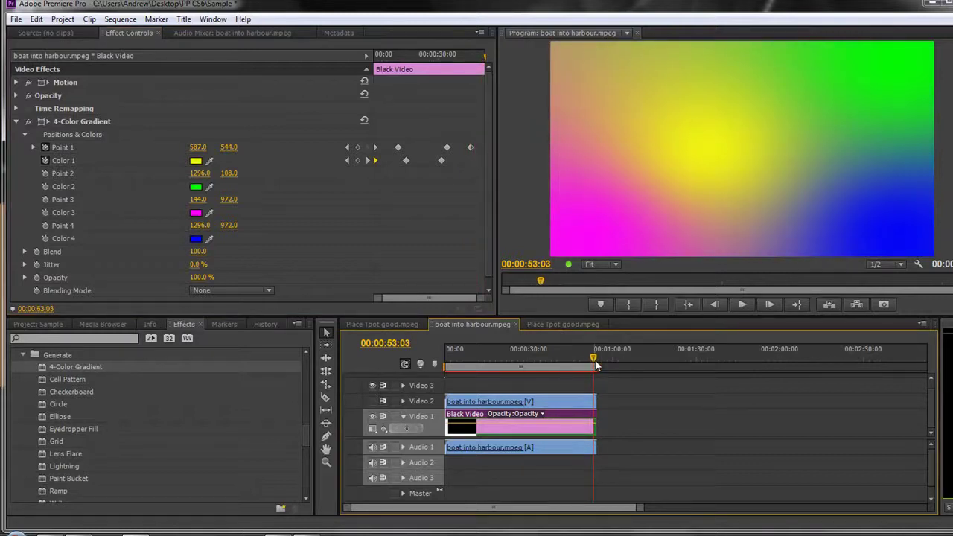
{"action": "left_click", "coordinate": [376, 150]}
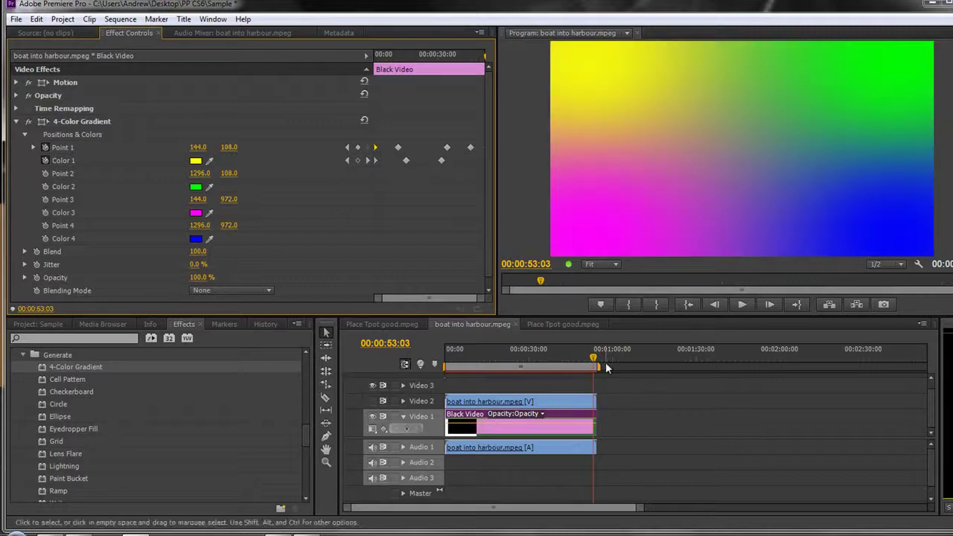
{"action": "left_click_drag", "start_coordinate": [592, 361], "coordinate": [448, 436]}
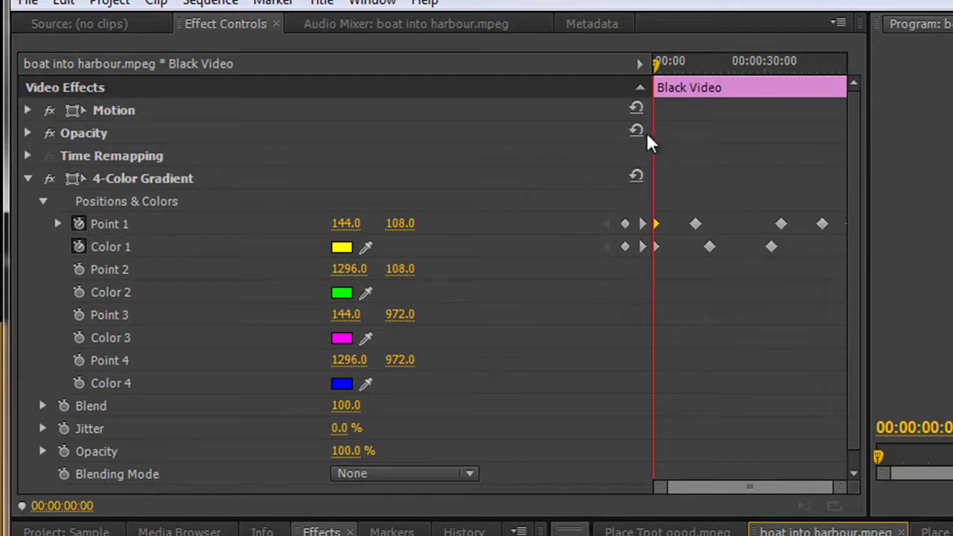
{"action": "left_click", "coordinate": [639, 64]}
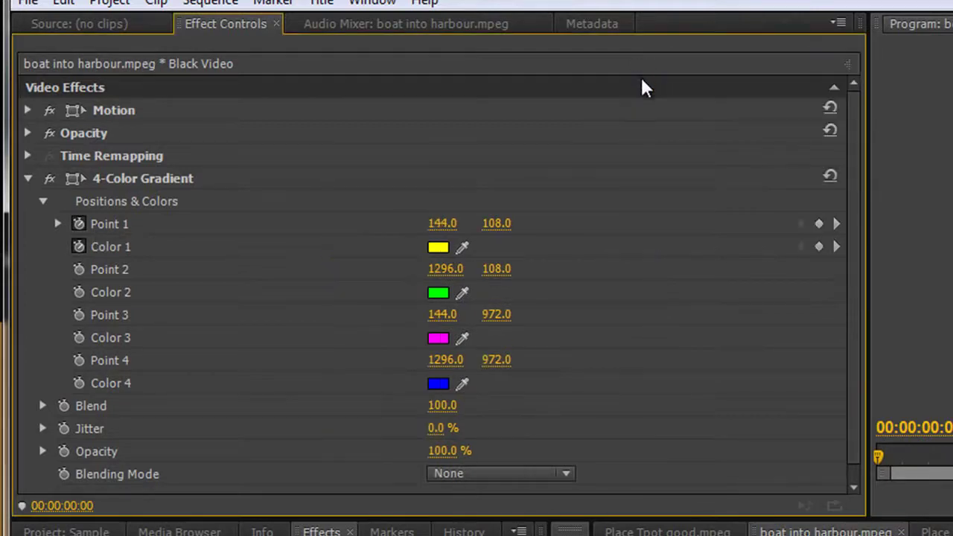
{"action": "left_click", "coordinate": [845, 65]}
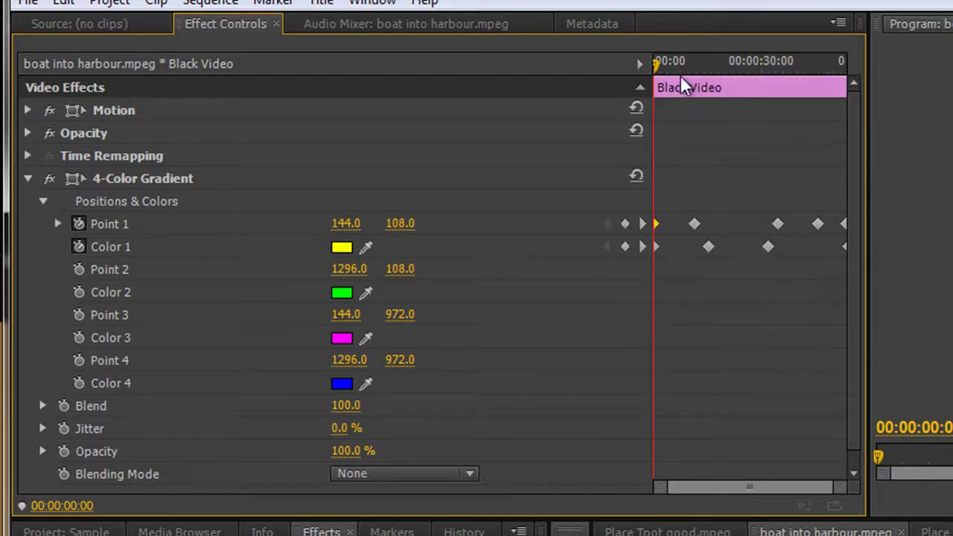
{"action": "left_click_drag", "start_coordinate": [651, 58], "coordinate": [716, 118]}
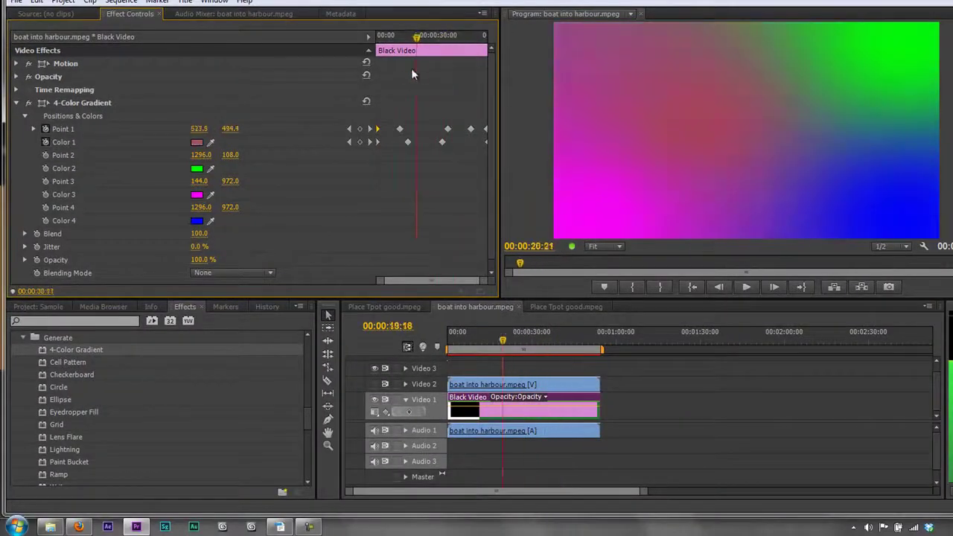
{"action": "left_click_drag", "start_coordinate": [414, 73], "coordinate": [313, 111]}
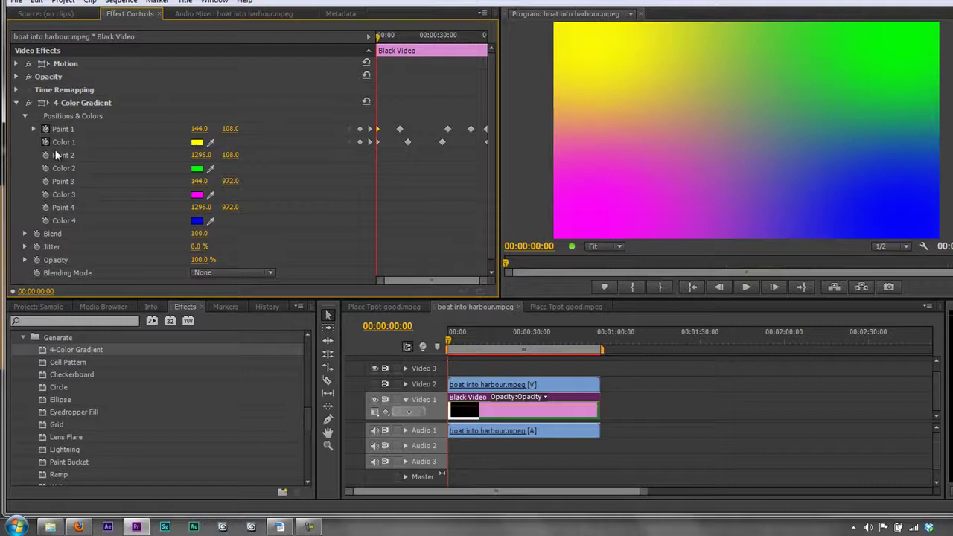
{"action": "scroll", "coordinate": [67, 129], "scroll_direction": "down", "scroll_amount": 1}
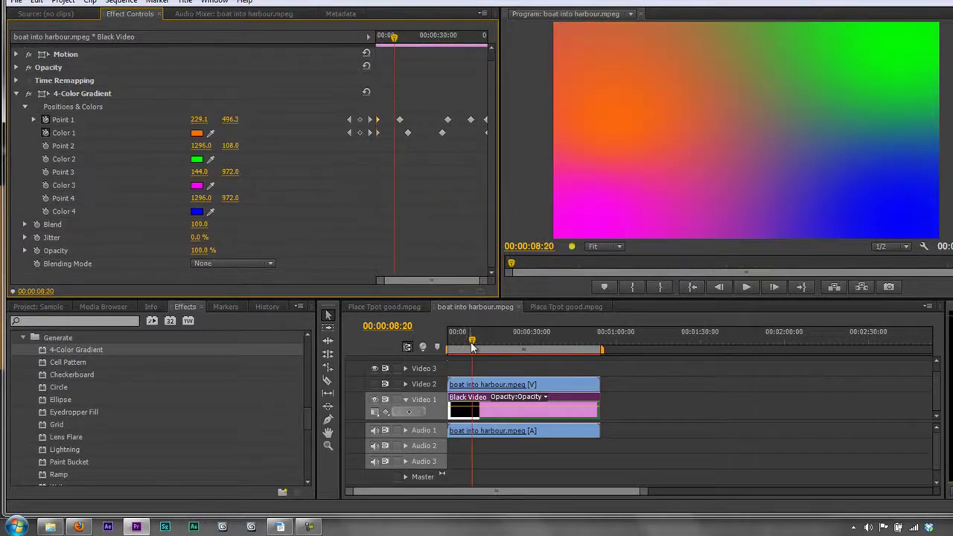
{"action": "left_click", "coordinate": [455, 342]}
{"action": "mouse_move", "coordinate": [456, 342]}
{"action": "left_mouse_down"}
{"action": "mouse_move", "coordinate": [465, 344]}
{"action": "mouse_move", "coordinate": [447, 343]}
{"action": "left_mouse_up"}
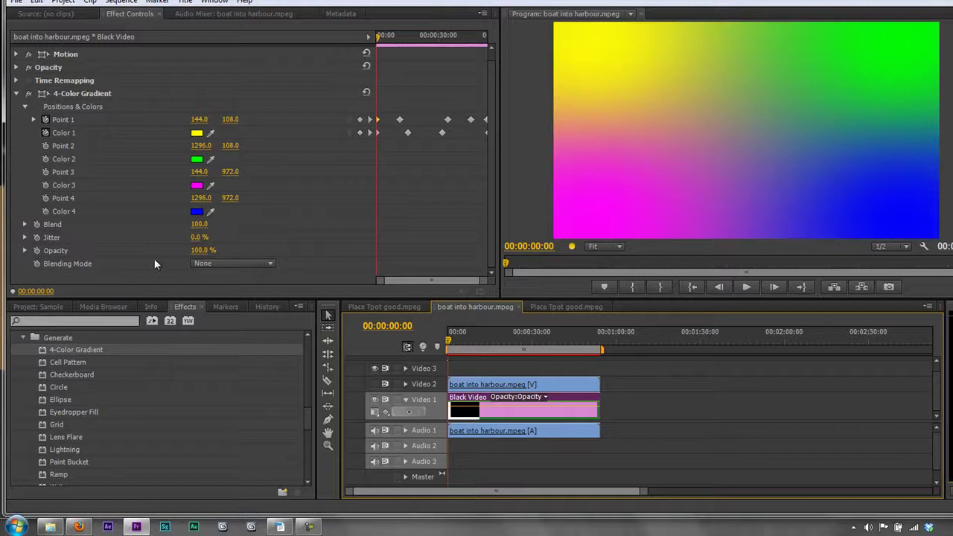
{"action": "left_click_drag", "start_coordinate": [193, 251], "coordinate": [252, 256]}
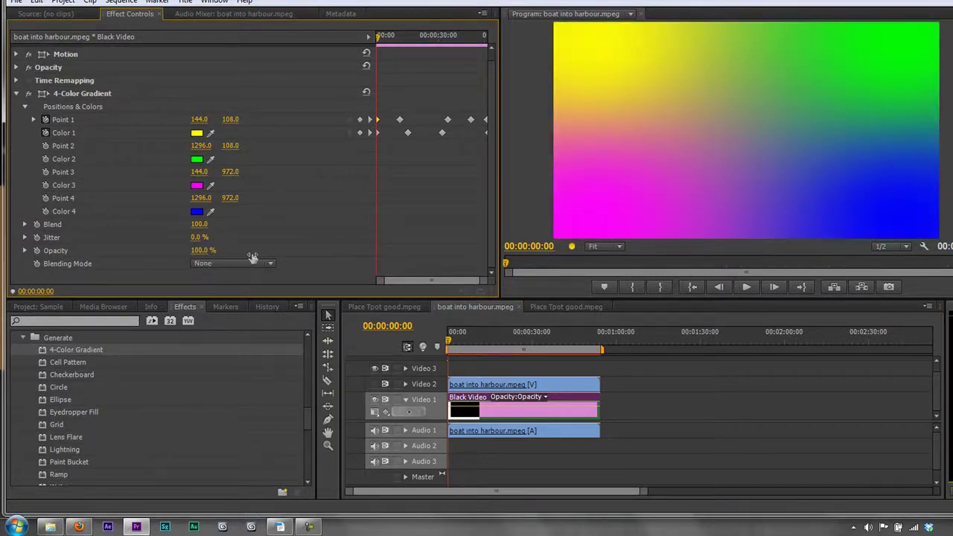
Re-enable the Video 2 boat clip, test a lower opacity, then return it to 100%
{"action": "left_click", "coordinate": [556, 384]}
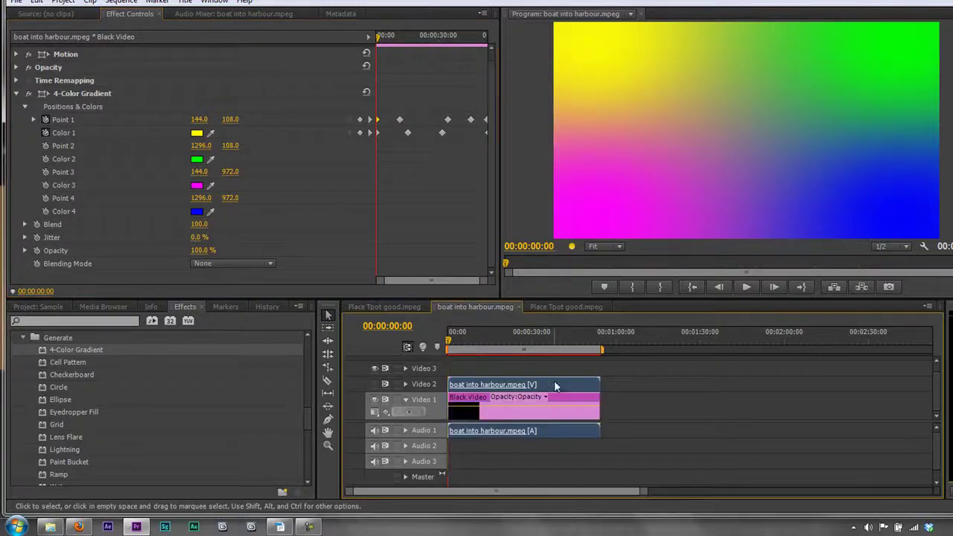
{"action": "left_click", "coordinate": [375, 383]}
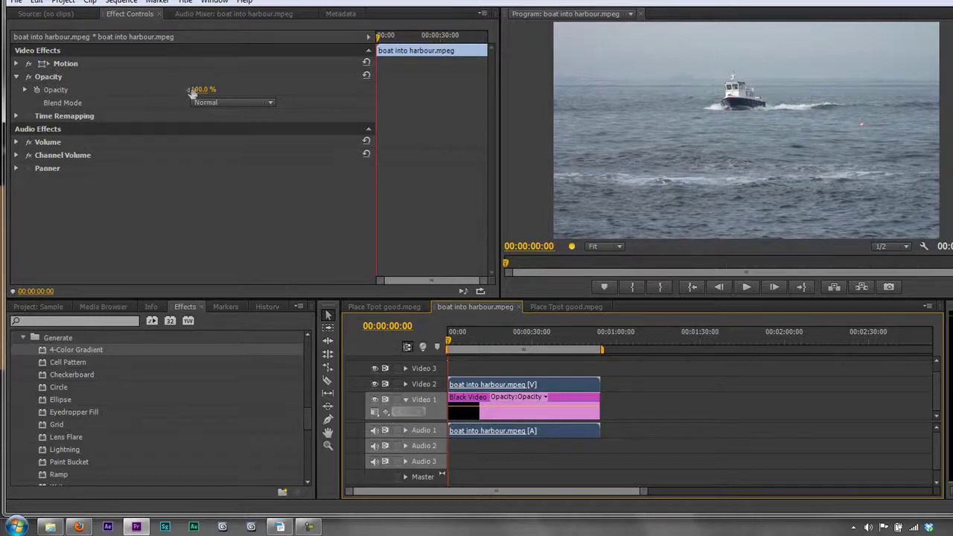
{"action": "left_click_drag", "start_coordinate": [192, 90], "coordinate": [168, 92]}
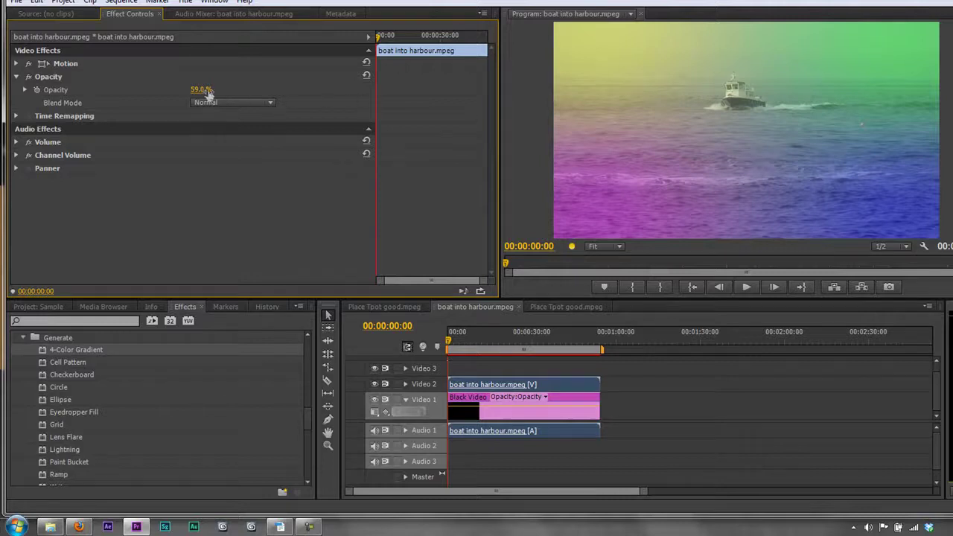
{"action": "mouse_move", "coordinate": [205, 95]}
{"action": "left_mouse_down"}
{"action": "mouse_move", "coordinate": [315, 96]}
{"action": "mouse_move", "coordinate": [224, 106]}
{"action": "mouse_move", "coordinate": [234, 153]}
{"action": "mouse_move", "coordinate": [189, 93]}
{"action": "mouse_move", "coordinate": [198, 93]}
{"action": "left_mouse_up"}
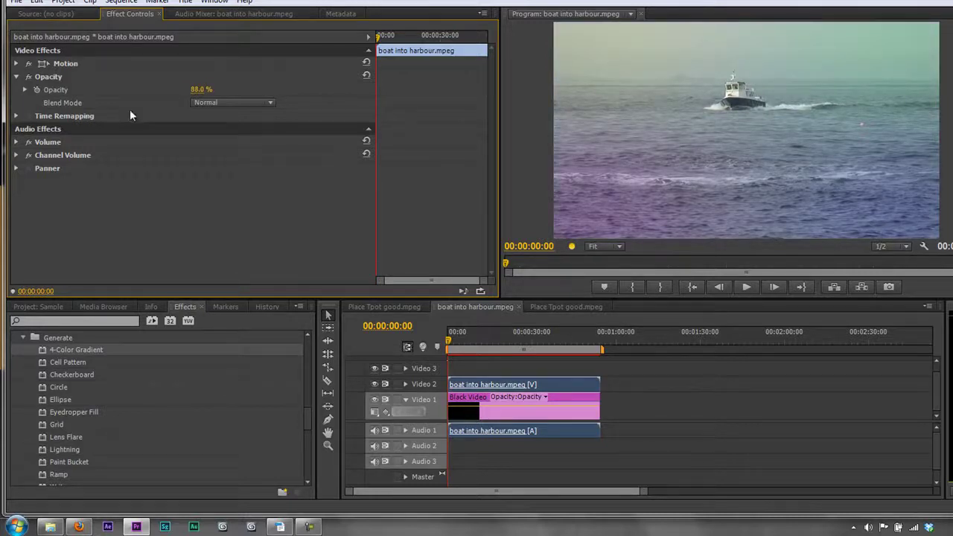
{"action": "left_click_drag", "start_coordinate": [201, 89], "coordinate": [330, 91]}
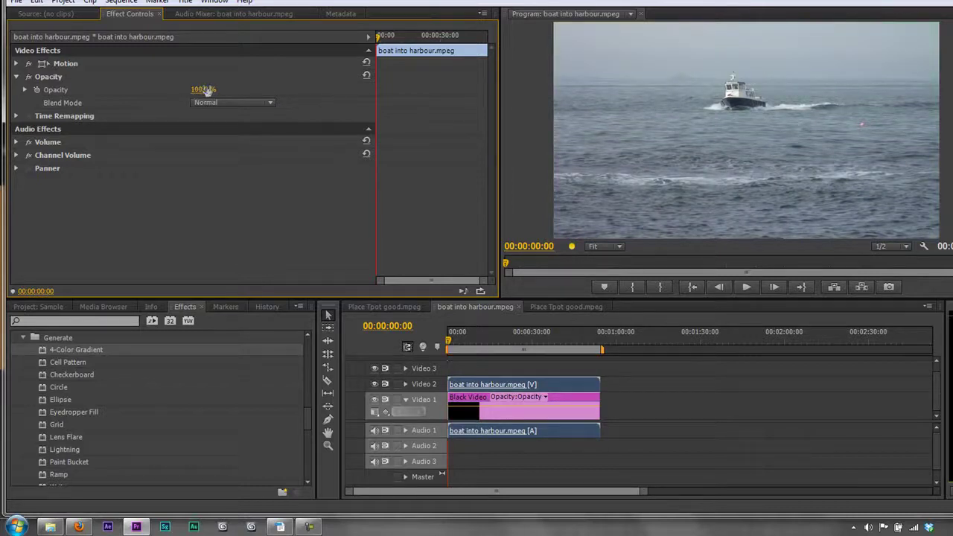
Compare Multiply, Screen, Overlay and Subtract blend modes on the boat clip, settling on Multiply
{"action": "left_click", "coordinate": [270, 102]}
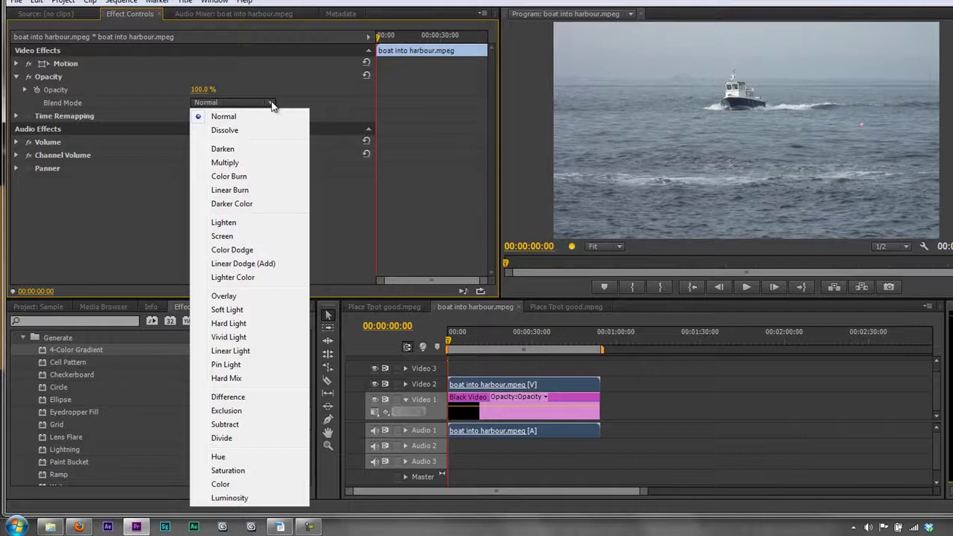
{"action": "left_click", "coordinate": [228, 164]}
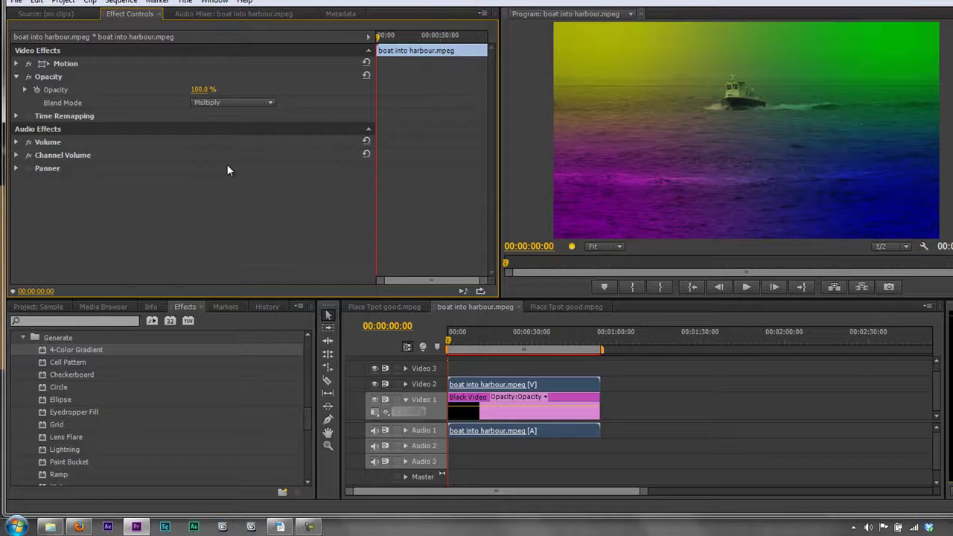
{"action": "left_click", "coordinate": [271, 102]}
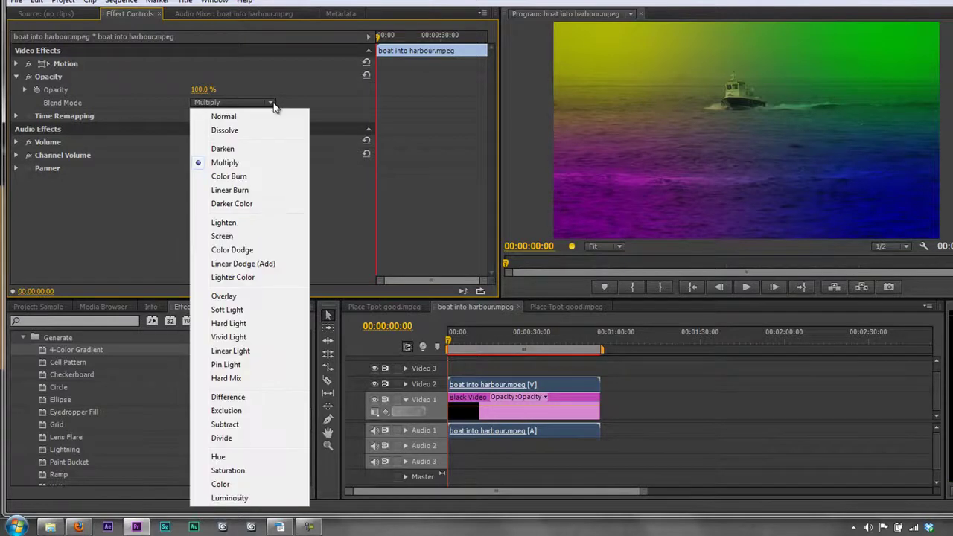
{"action": "left_click", "coordinate": [226, 236]}
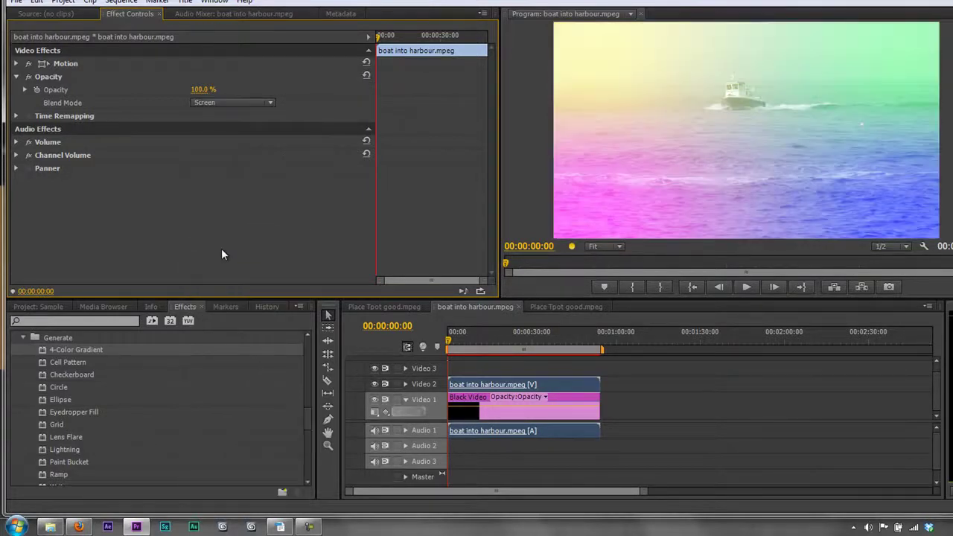
{"action": "left_click", "coordinate": [268, 104]}
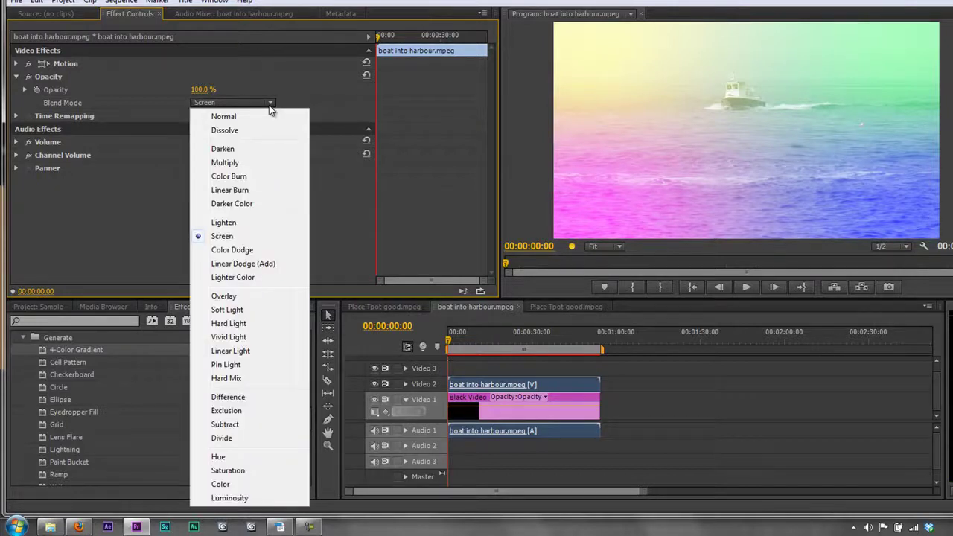
{"action": "left_click", "coordinate": [228, 298]}
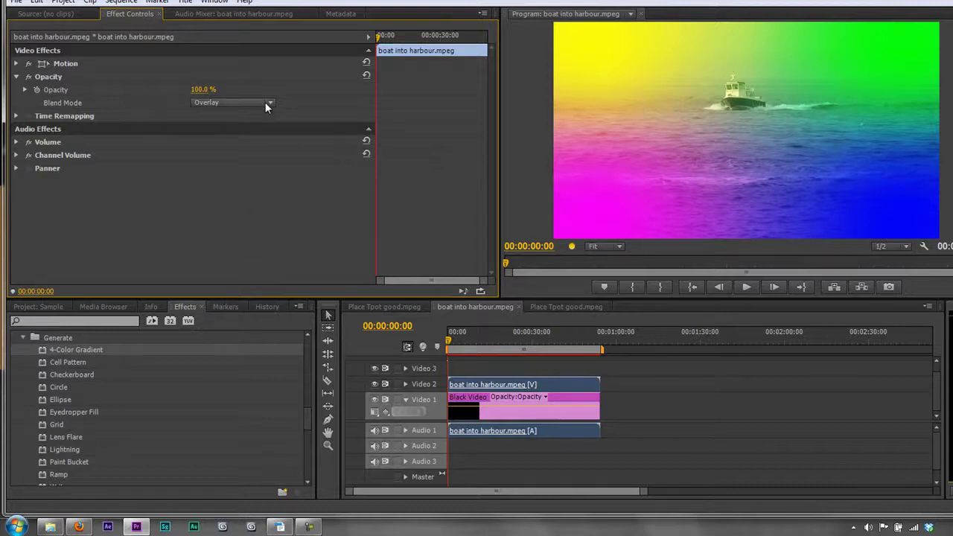
{"action": "left_click", "coordinate": [265, 102]}
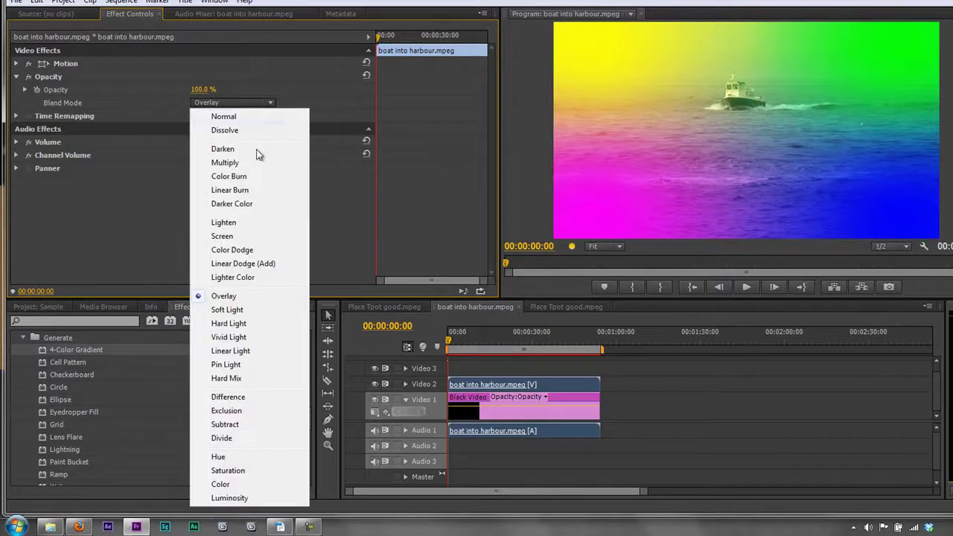
{"action": "left_click", "coordinate": [227, 423]}
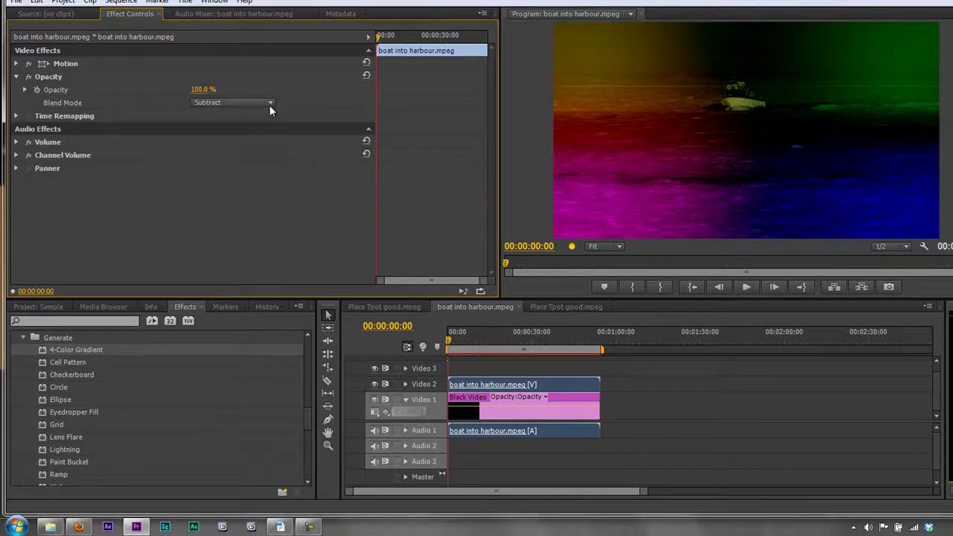
{"action": "left_click", "coordinate": [269, 105]}
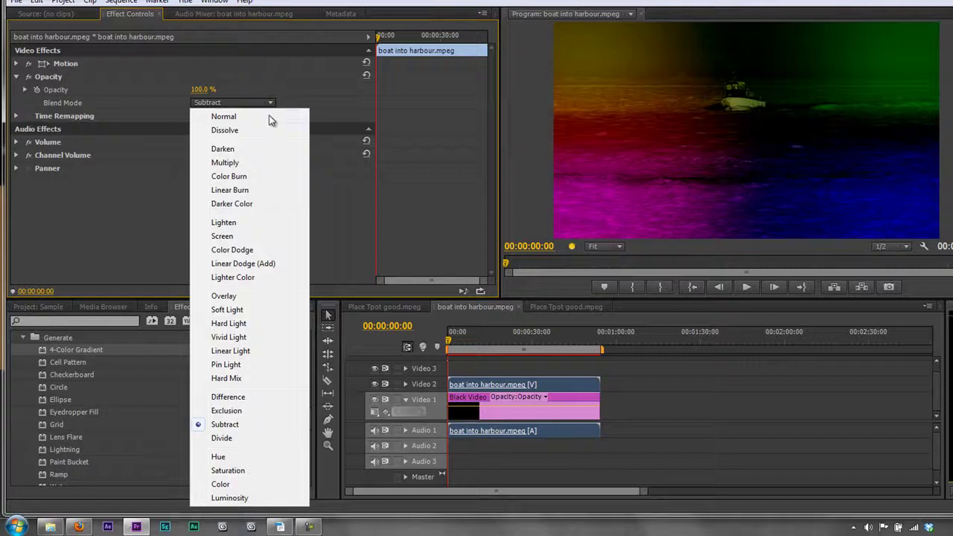
{"action": "left_click", "coordinate": [225, 163]}
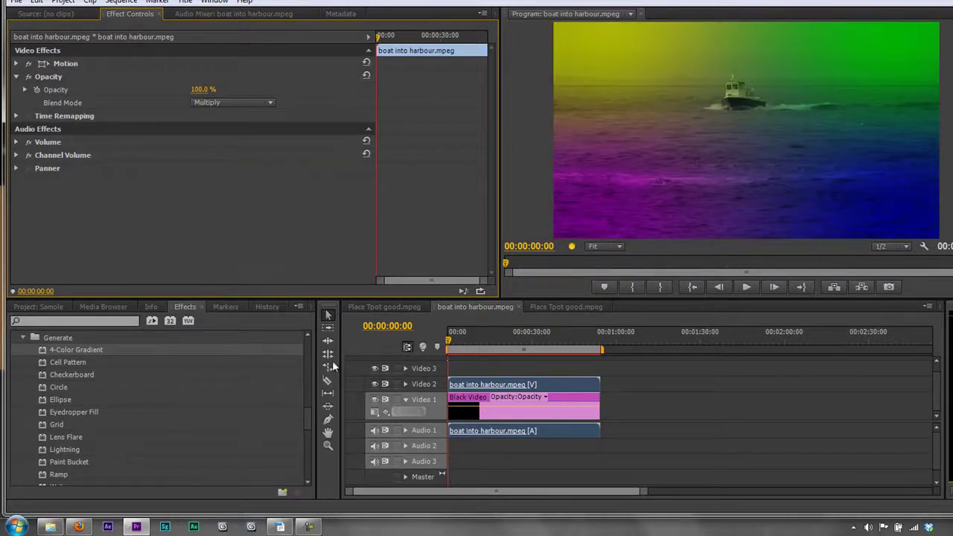
Select the Black Video clip and lower its 4-Color Gradient opacity to 30%
{"action": "left_click", "coordinate": [568, 398]}
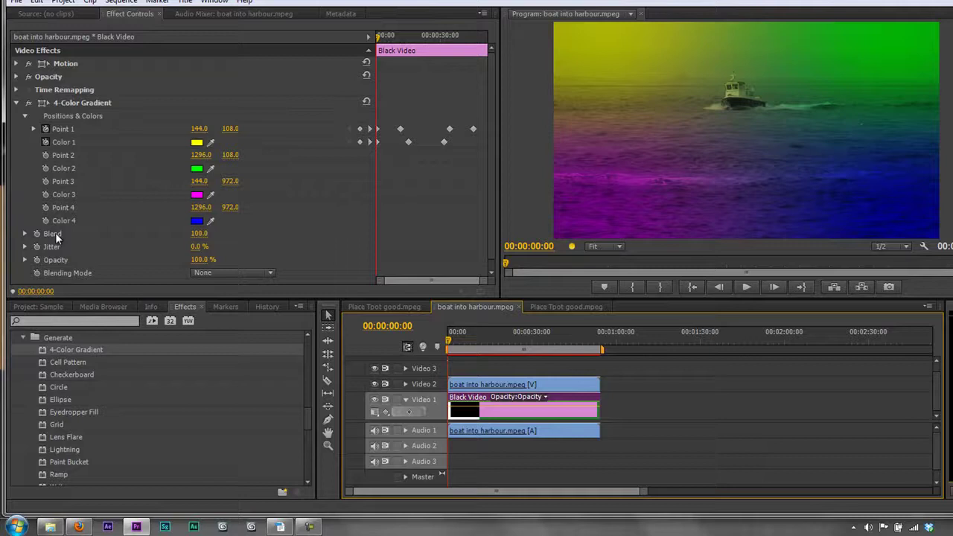
{"action": "left_click_drag", "start_coordinate": [198, 260], "coordinate": [160, 264]}
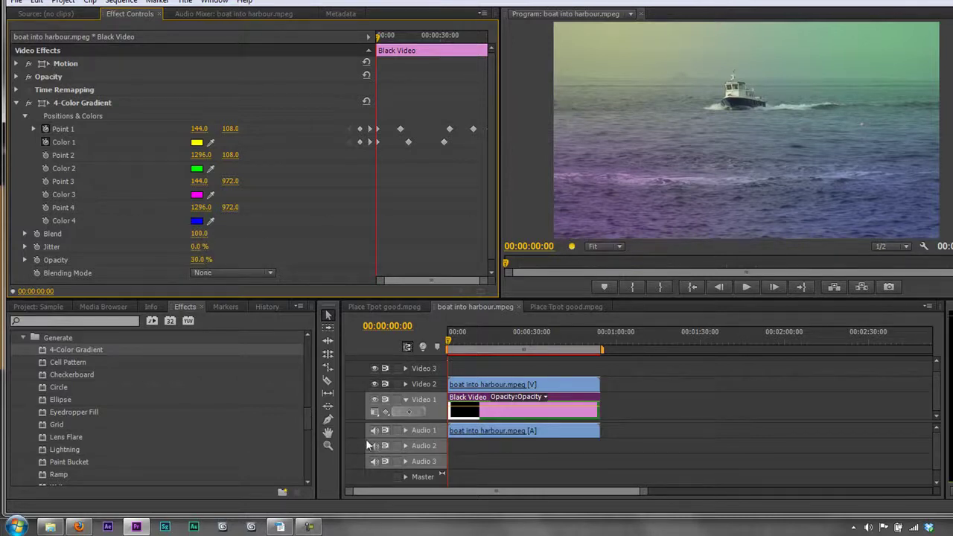
{"action": "left_click", "coordinate": [575, 386]}
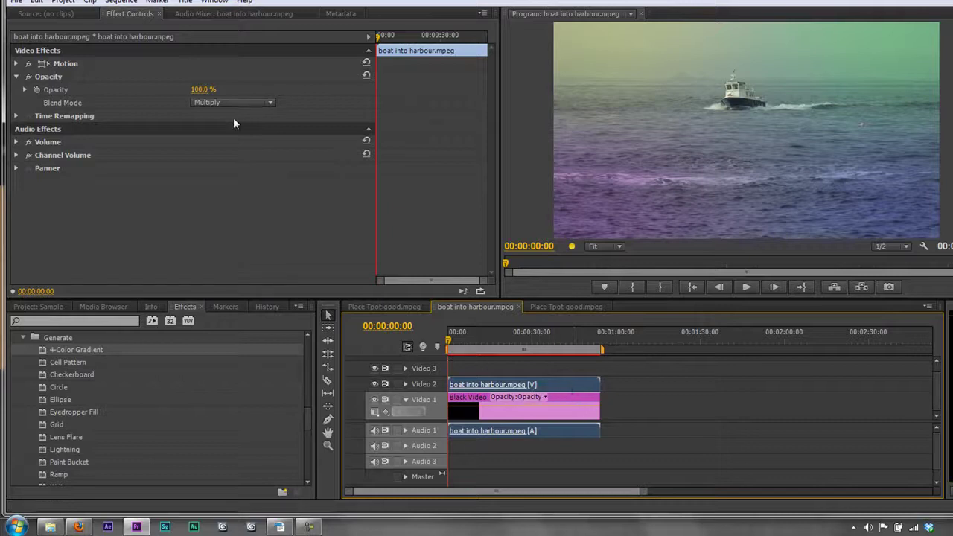
{"action": "left_click", "coordinate": [267, 106]}
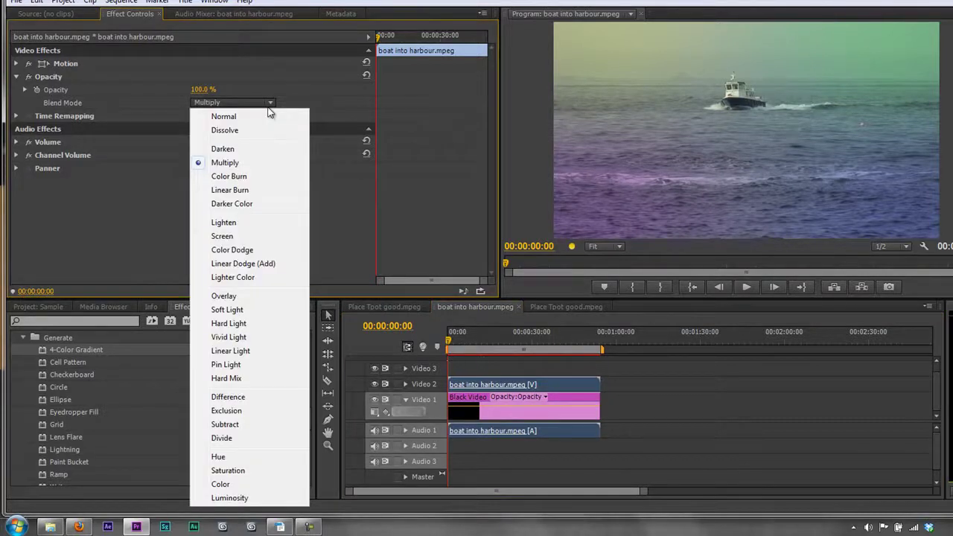
{"action": "left_click", "coordinate": [227, 310]}
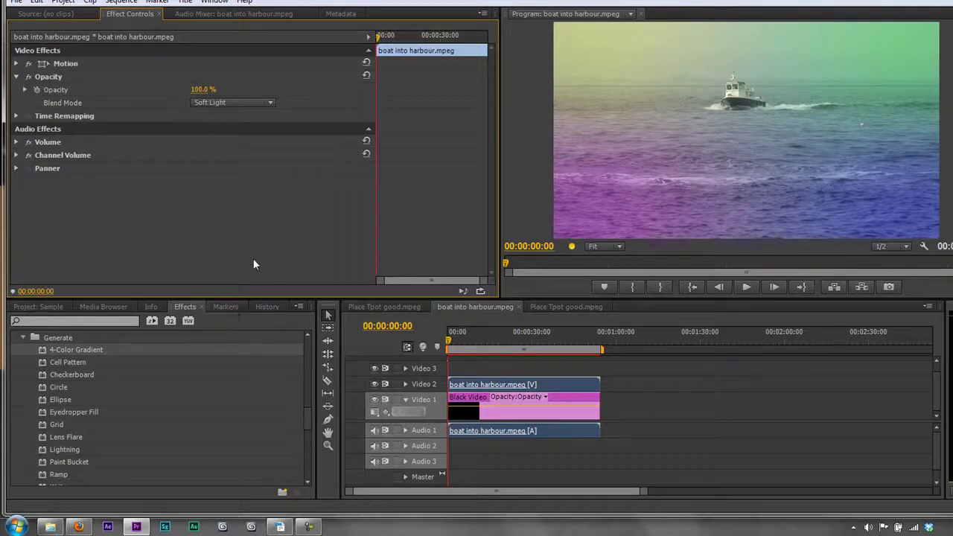
{"action": "left_click", "coordinate": [269, 102]}
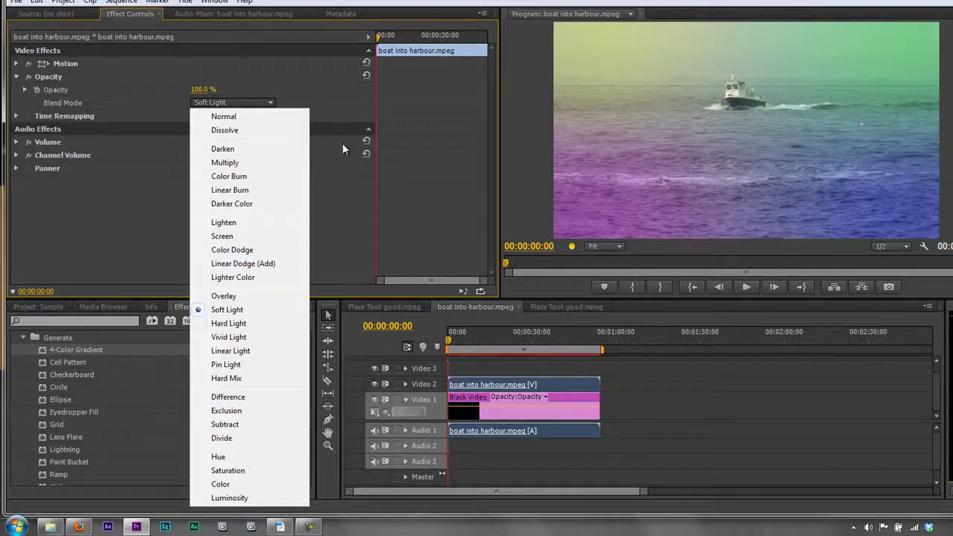
{"action": "left_click", "coordinate": [239, 162]}
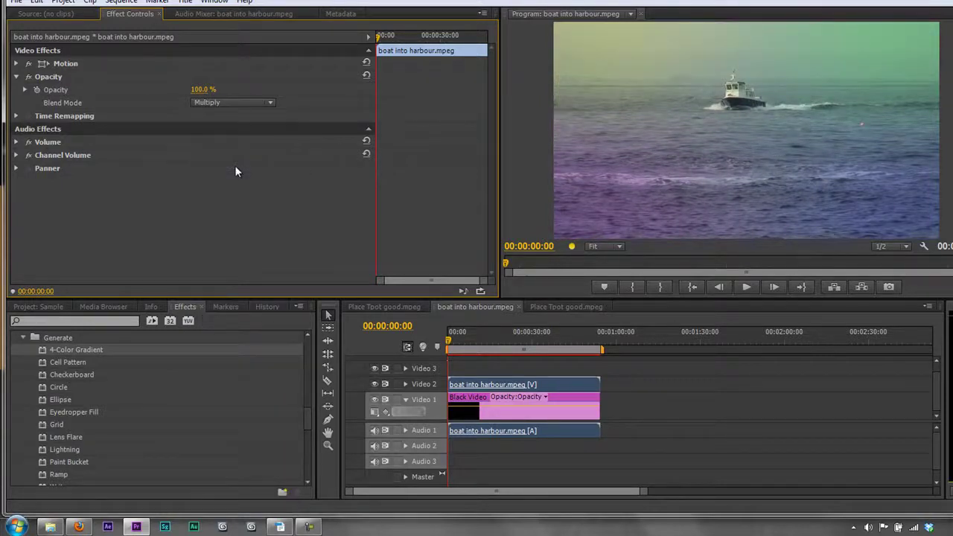